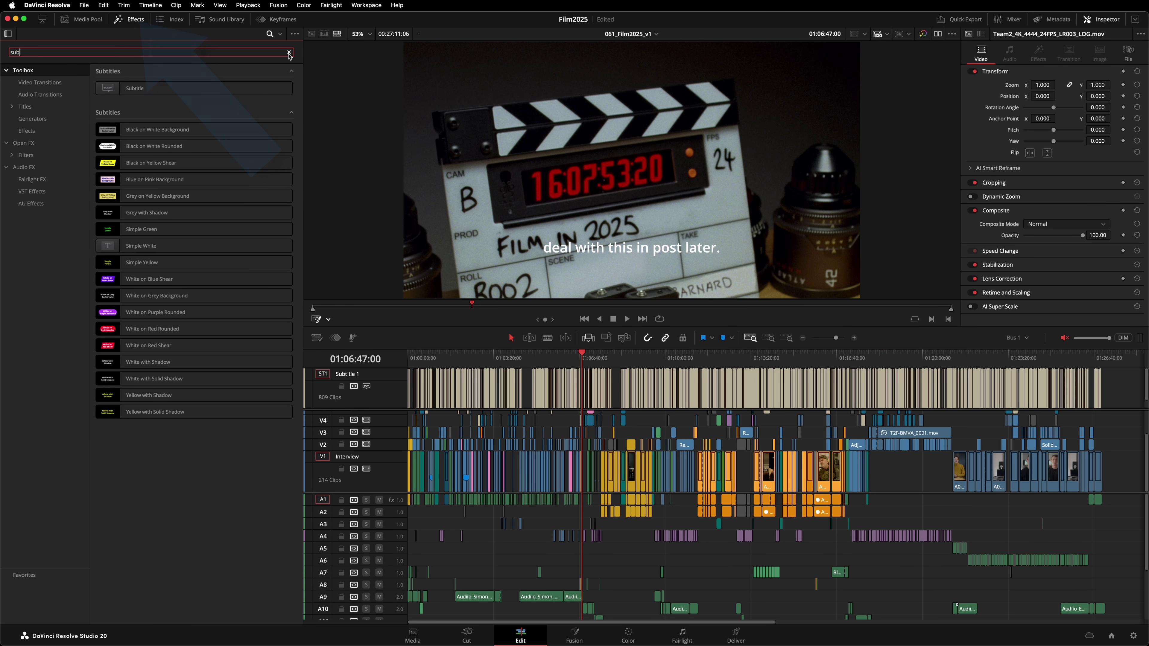
Step: Style Subtitle 1 with Grey on Yellow Background, preview it, then switch to Ribbon Text and play
{"action": "left_click", "coordinate": [174, 196]}
{"action": "left_click_drag", "start_coordinate": [174, 196], "coordinate": [385, 393]}
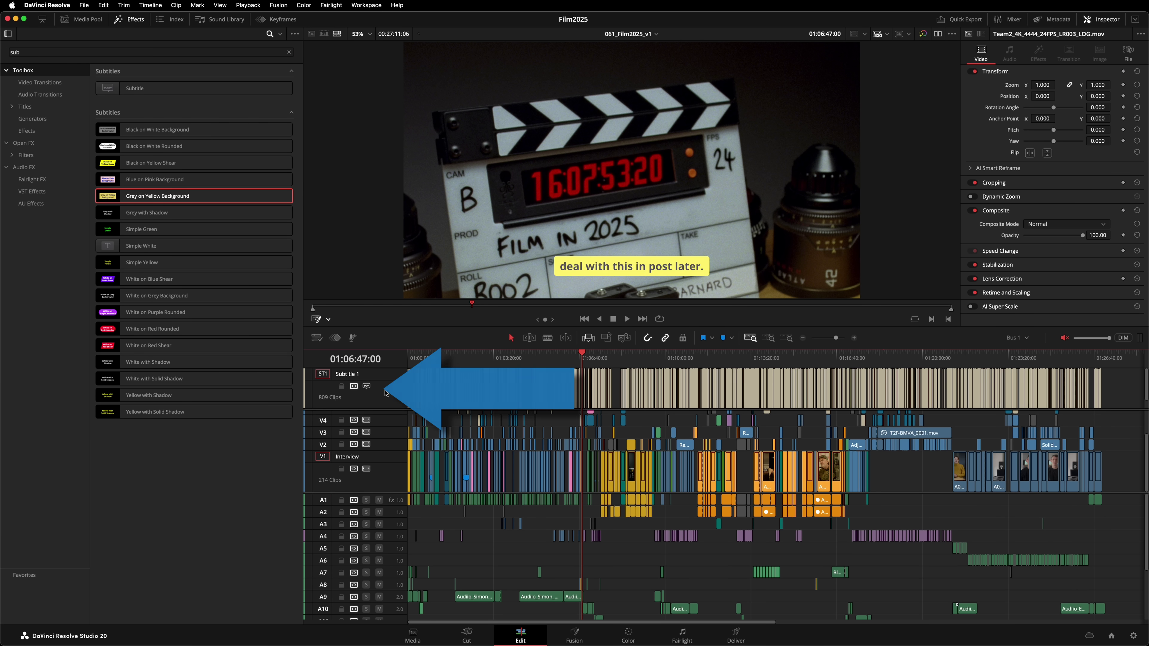
{"action": "left_click_drag", "start_coordinate": [581, 353], "coordinate": [633, 368]}
{"action": "key", "text": "space"}
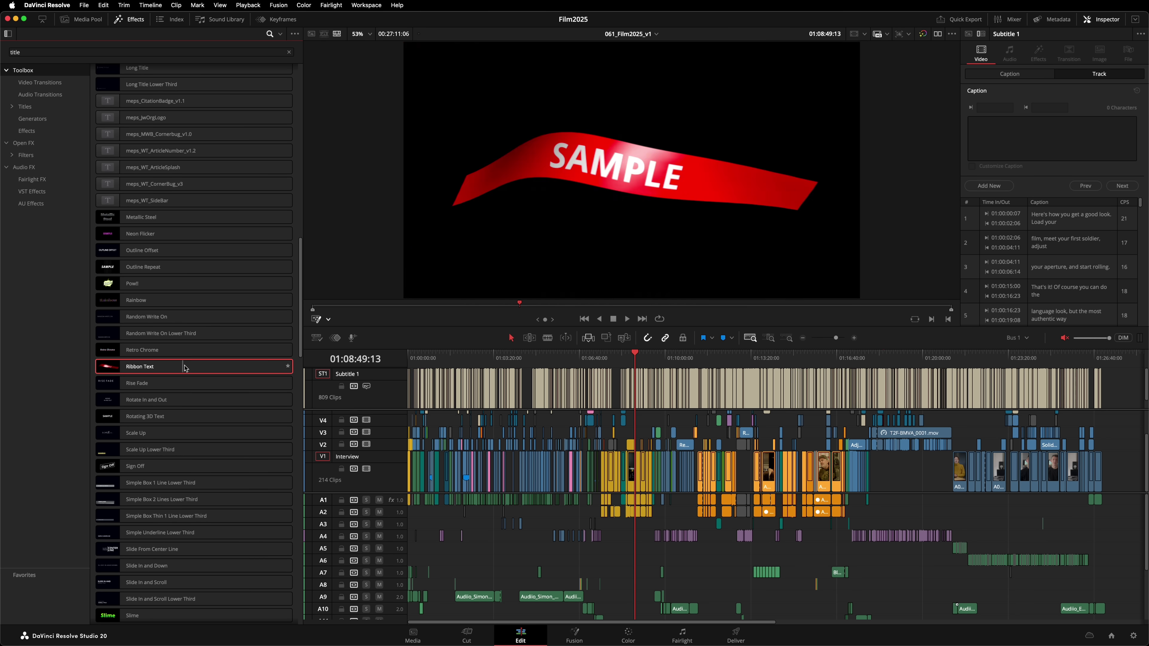
{"action": "left_click_drag", "start_coordinate": [185, 365], "coordinate": [353, 406]}
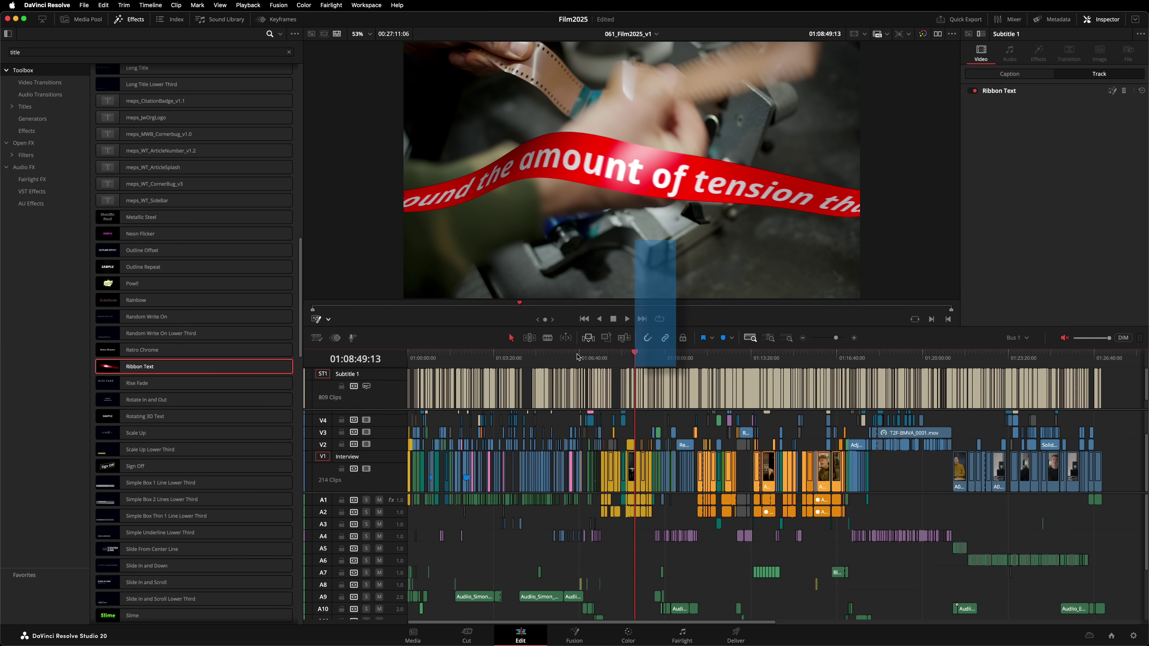
{"action": "left_click", "coordinate": [627, 319]}
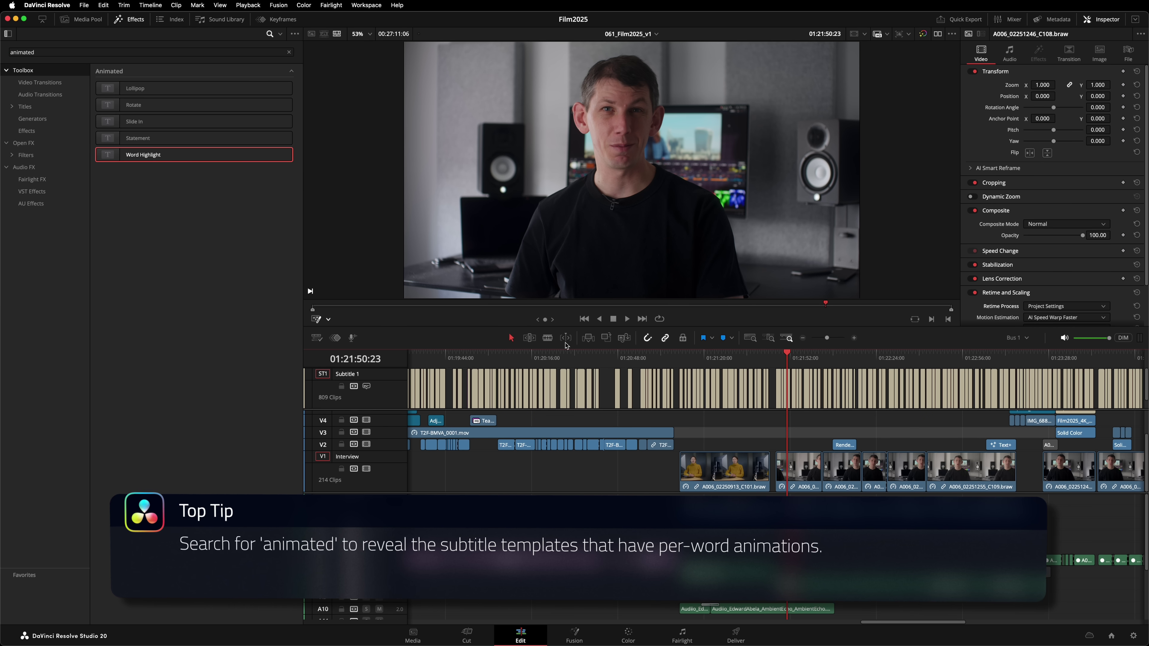
Step: Play back the subtitles animated word by word in the Word Highlight style
{"action": "left_click", "coordinate": [626, 318]}
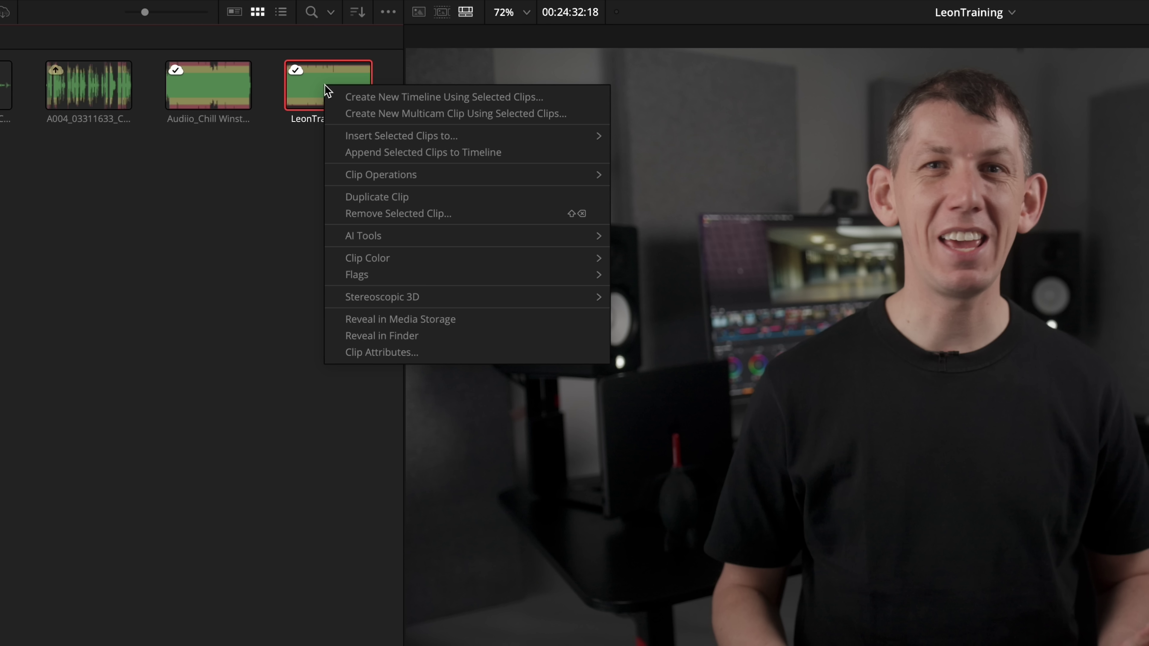
Step: Start DaVinci AI Voice Training on LeonTraining.wav, accept the terms, and name the voice 'Leo'
{"action": "mouse_move", "coordinate": [518, 237]}
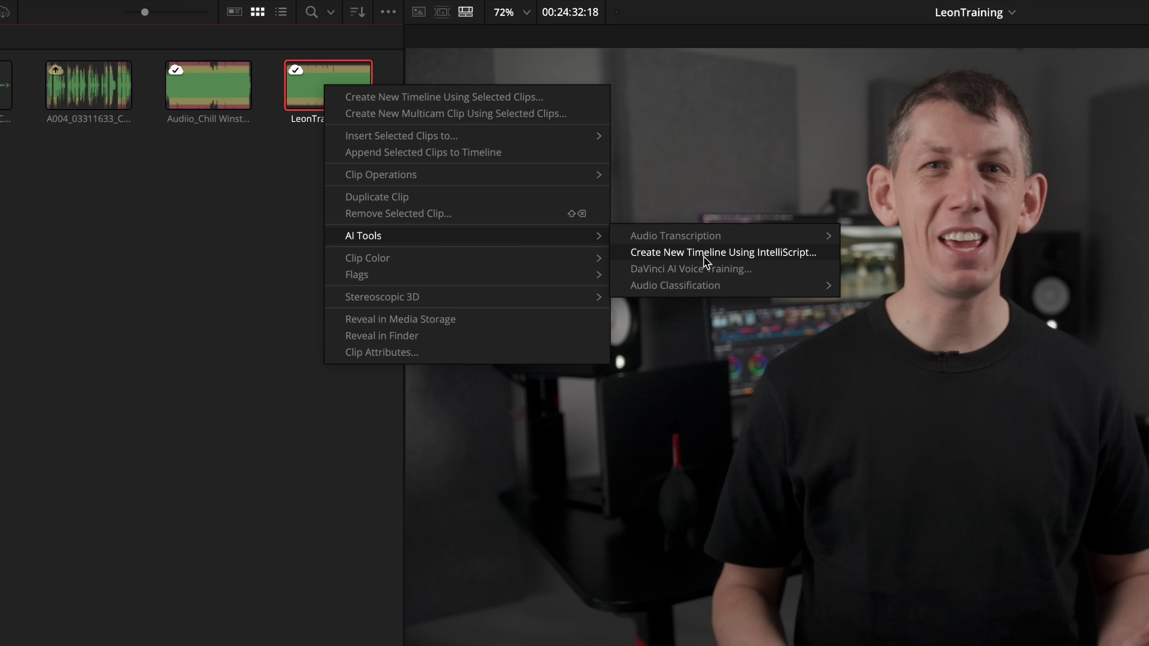
{"action": "left_click", "coordinate": [722, 272]}
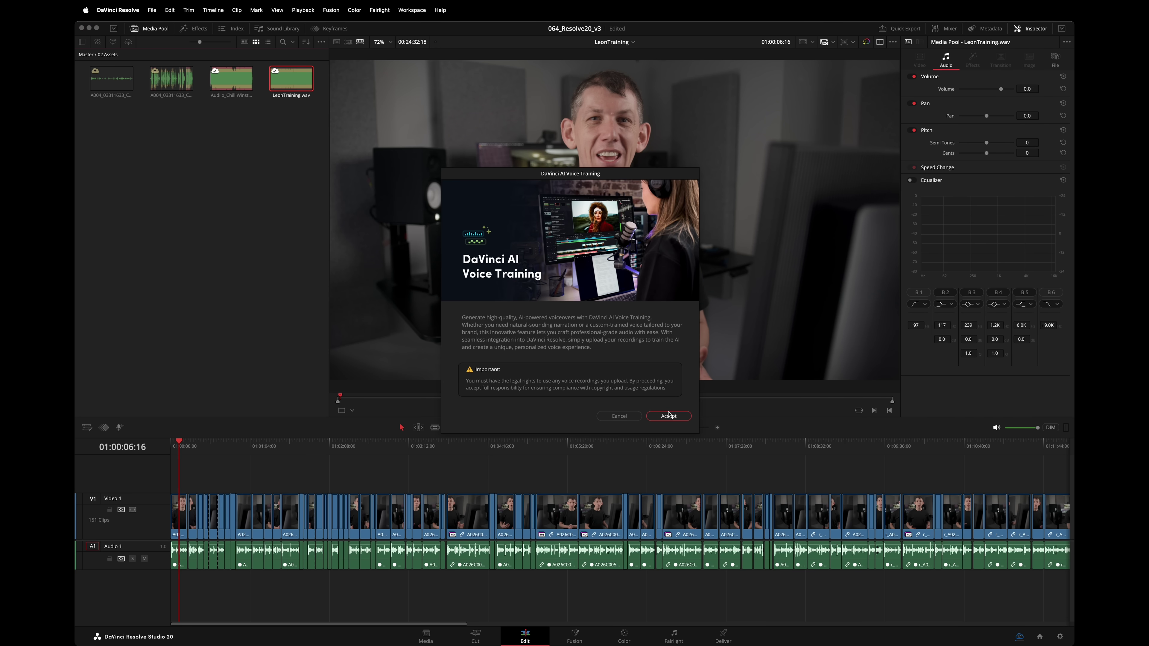
{"action": "left_click", "coordinate": [668, 415]}
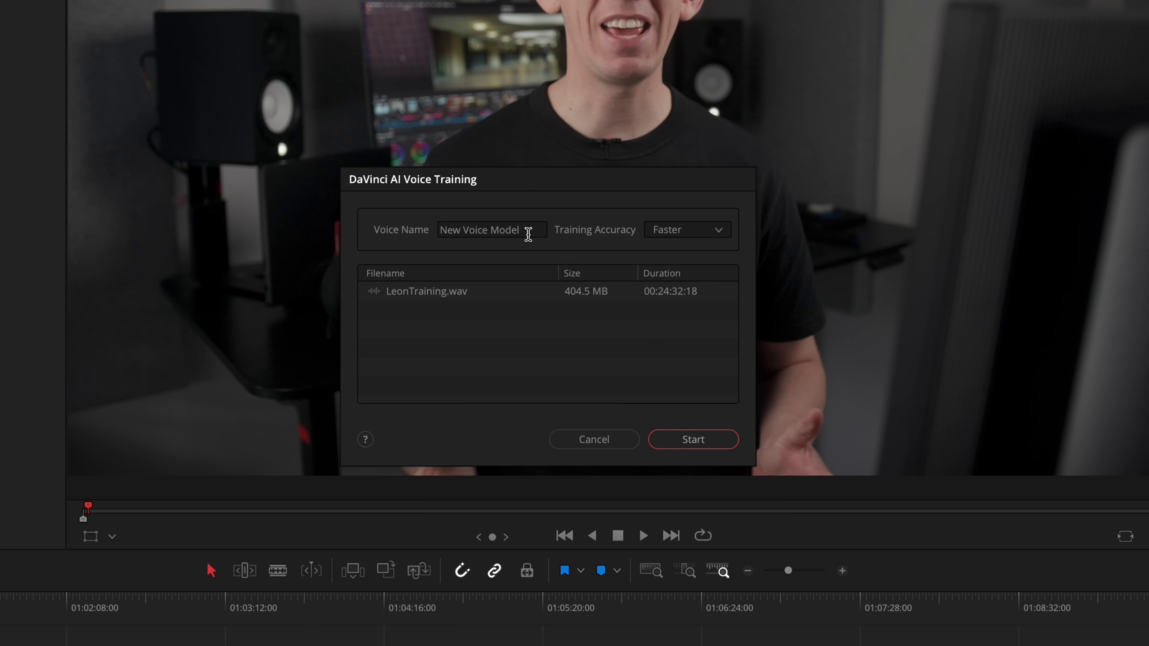
{"action": "left_click_drag", "start_coordinate": [528, 233], "coordinate": [413, 222]}
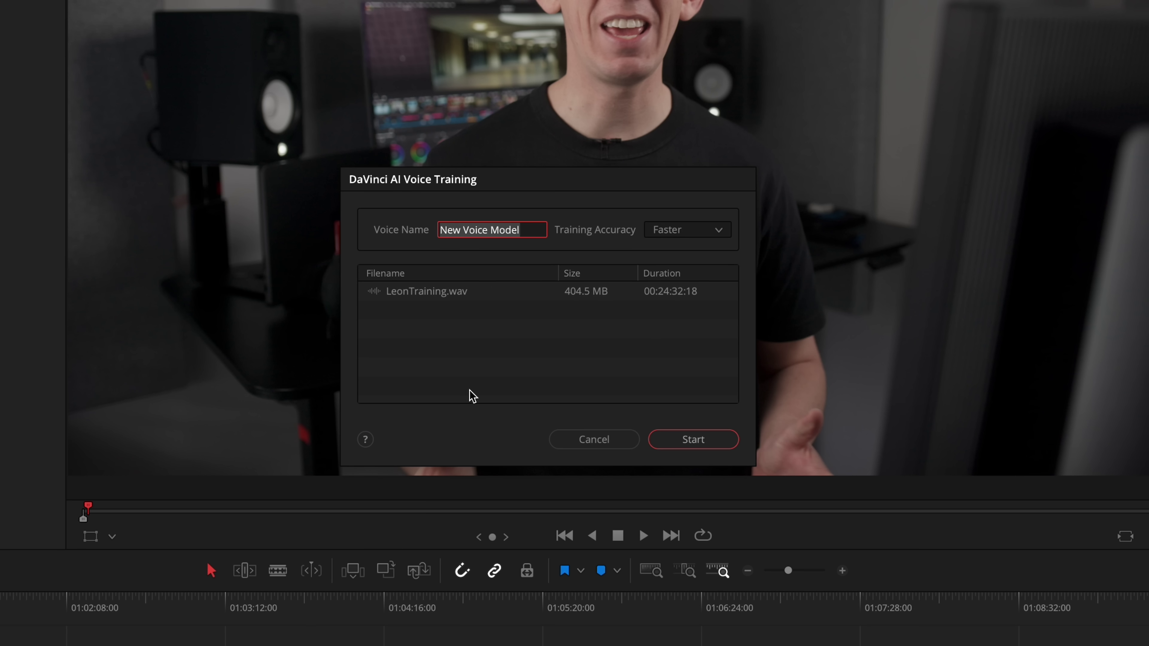
{"action": "type", "text": "Leon v1"}
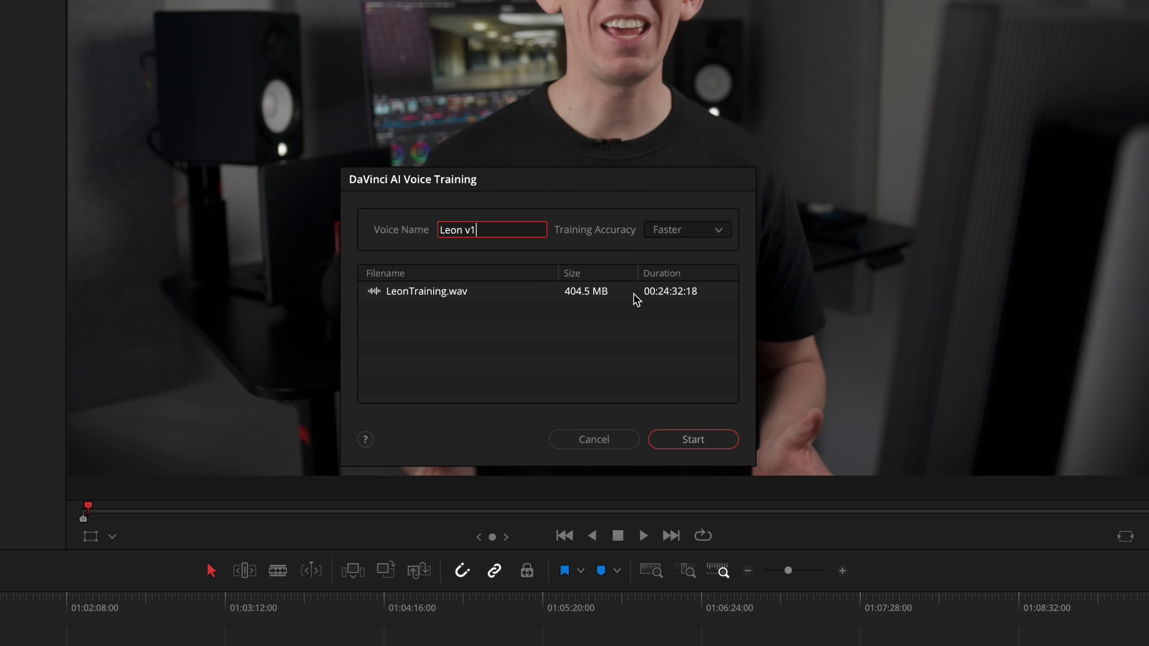
Step: Set Training Accuracy to Better, start generating the model, and check its training status
{"action": "left_click", "coordinate": [679, 233]}
{"action": "left_click", "coordinate": [681, 253]}
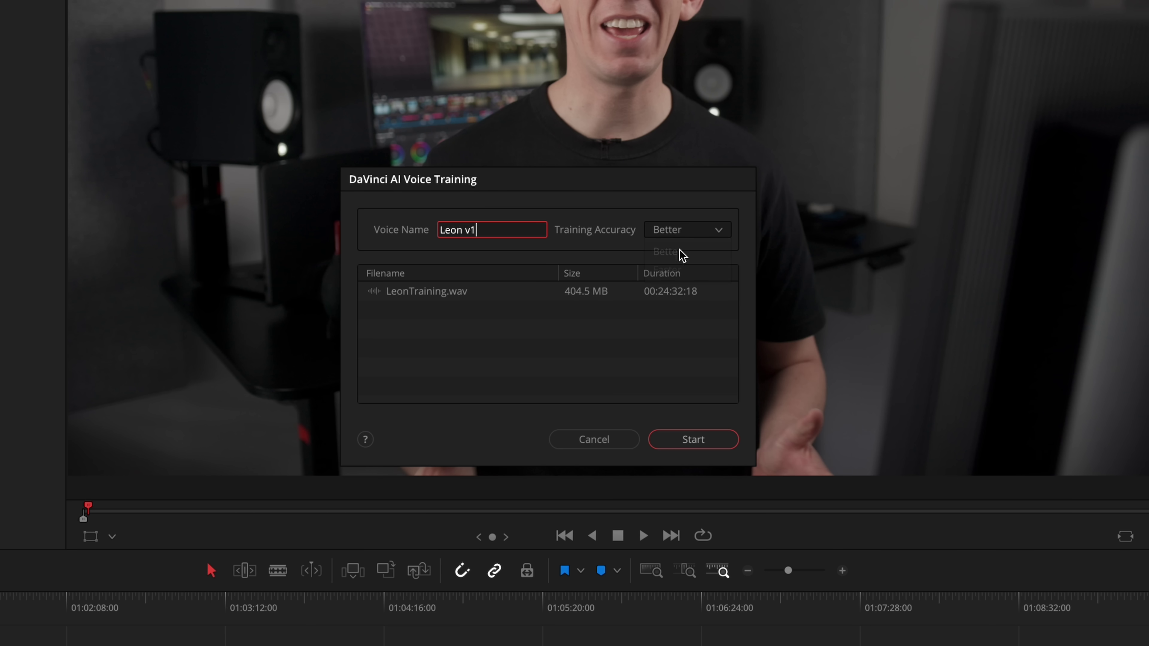
{"action": "left_click", "coordinate": [719, 442]}
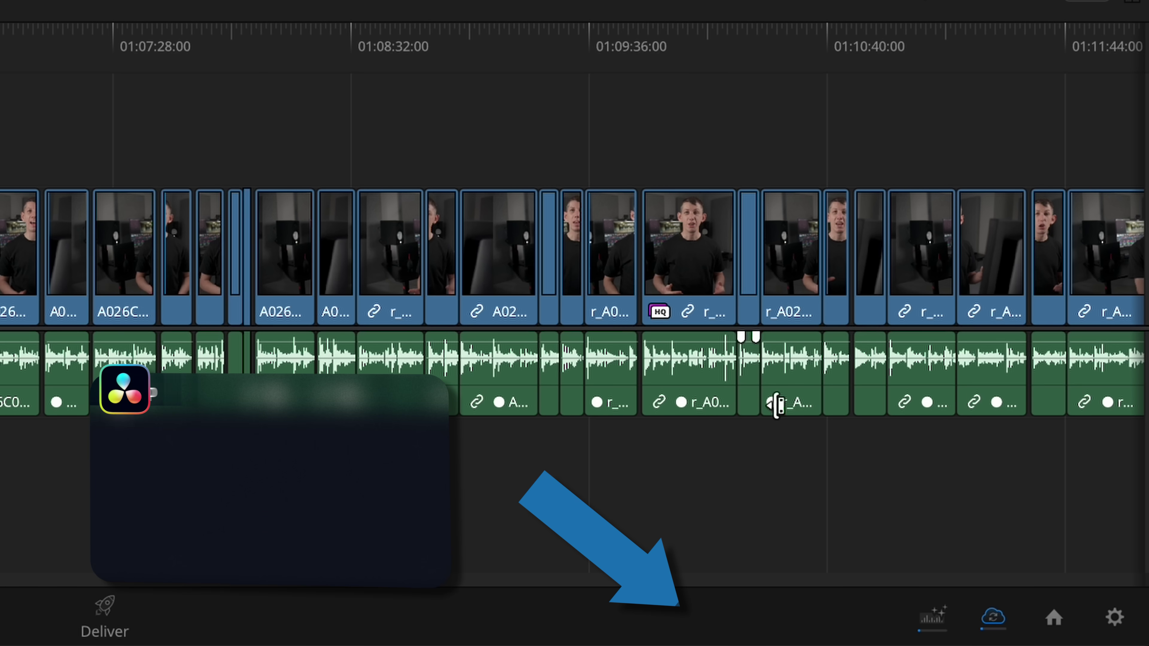
{"action": "left_click", "coordinate": [926, 620]}
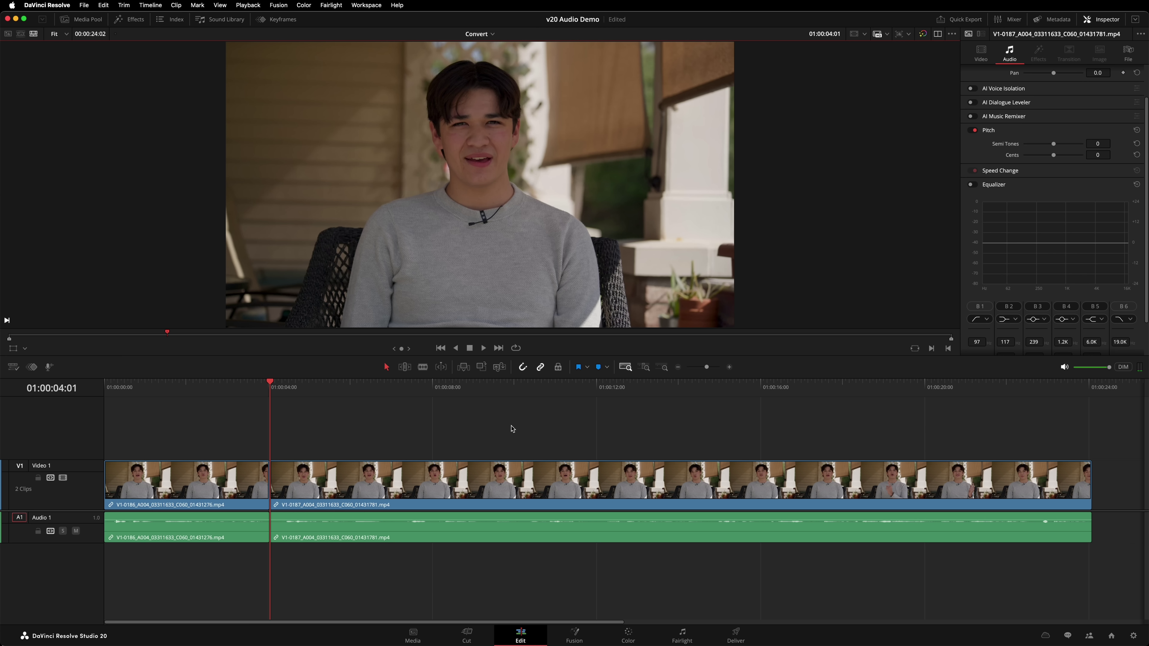
Step: Voice Convert both V1 interview clips with the trained voice model, rendering in place
{"action": "left_click_drag", "start_coordinate": [513, 428], "coordinate": [321, 463]}
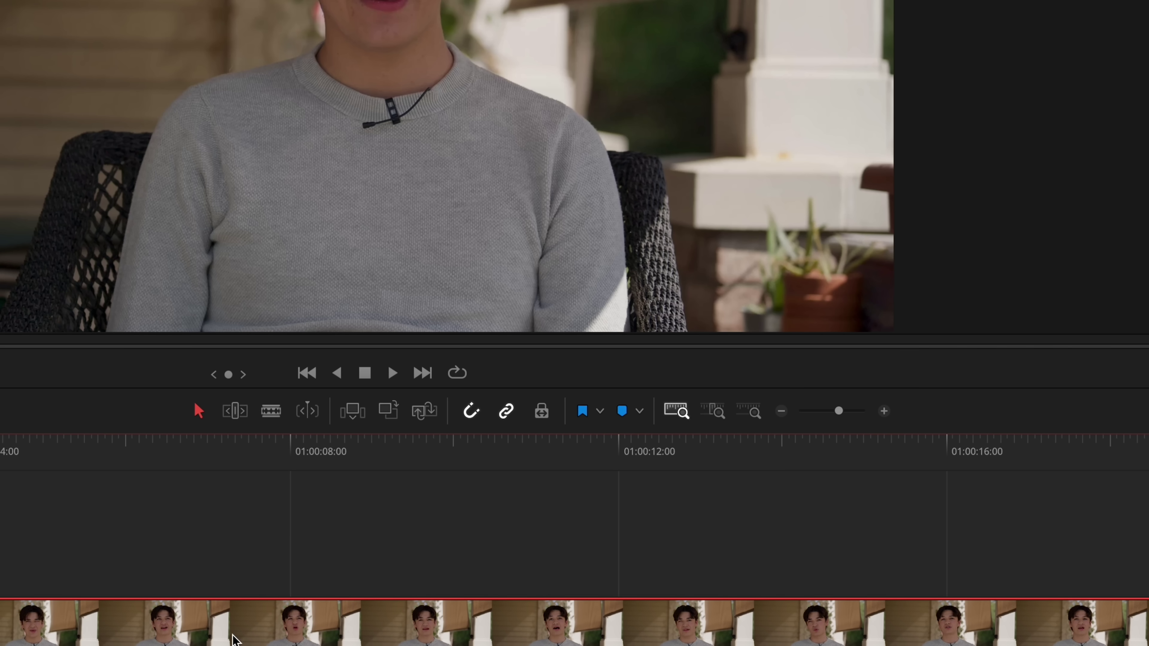
{"action": "right_click", "coordinate": [232, 639]}
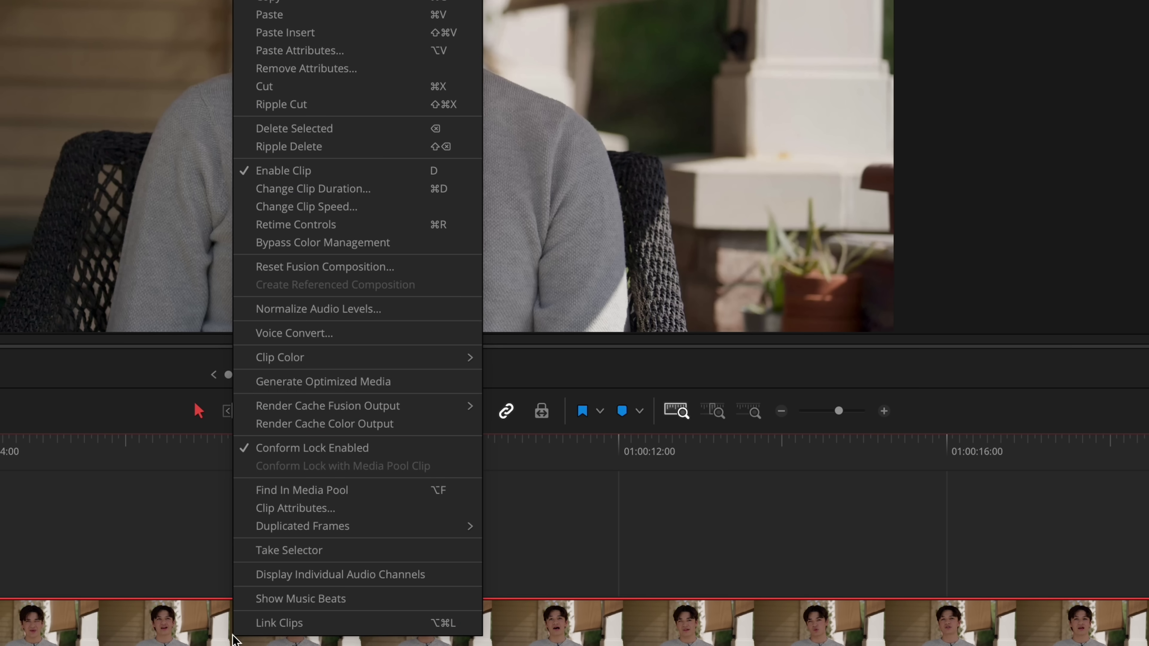
{"action": "left_click", "coordinate": [295, 334]}
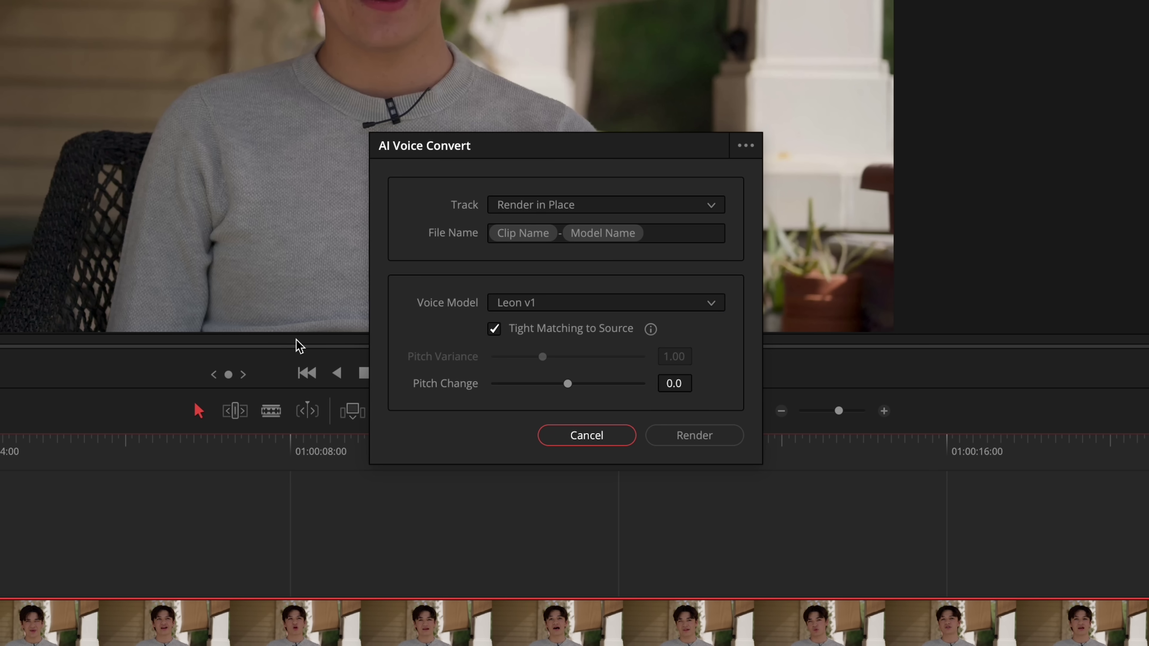
{"action": "left_click", "coordinate": [703, 437]}
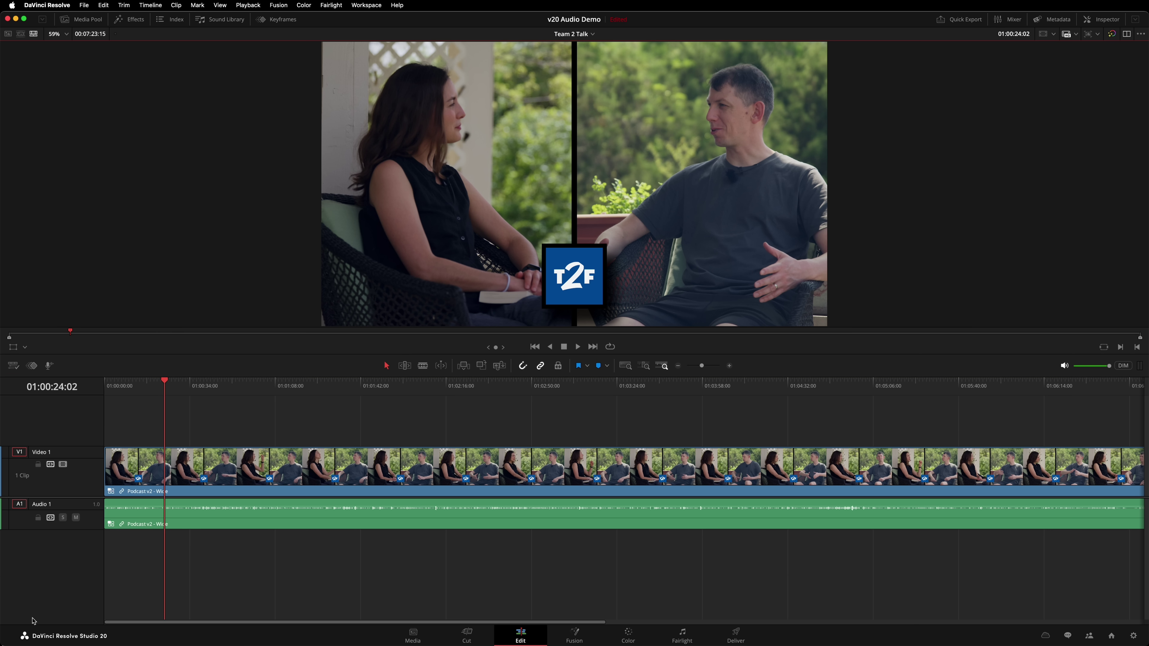
Step: Open Multicam SmartSwitch settings for the Team 2 Talk multicam podcast clip
{"action": "right_click", "coordinate": [349, 472]}
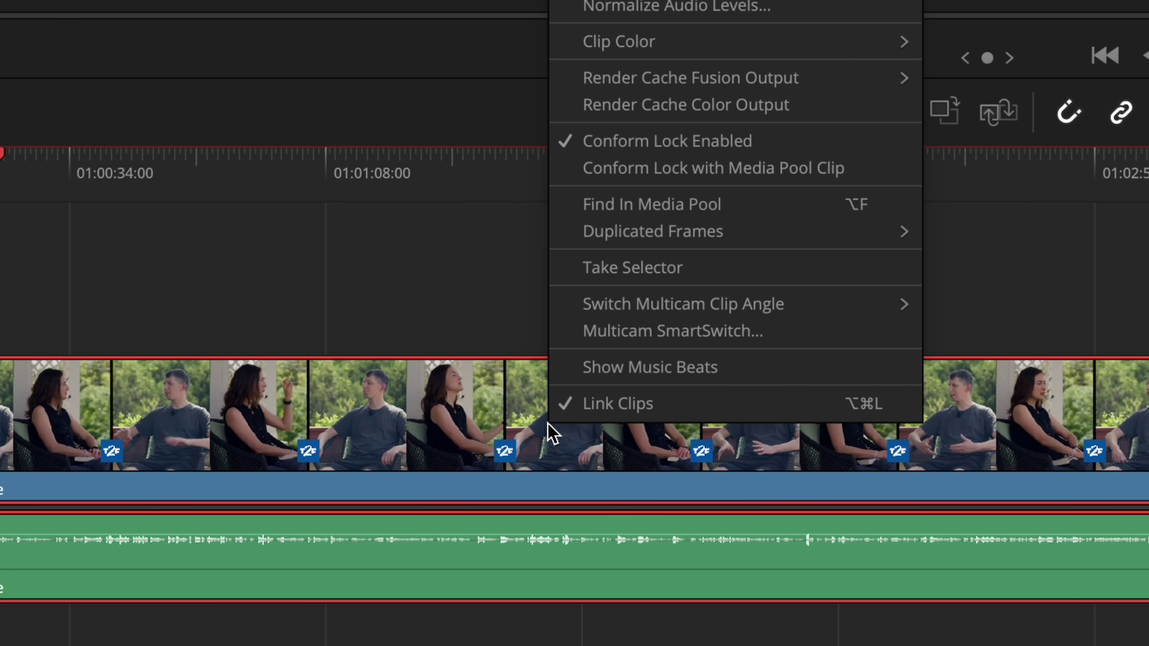
{"action": "left_click", "coordinate": [654, 336]}
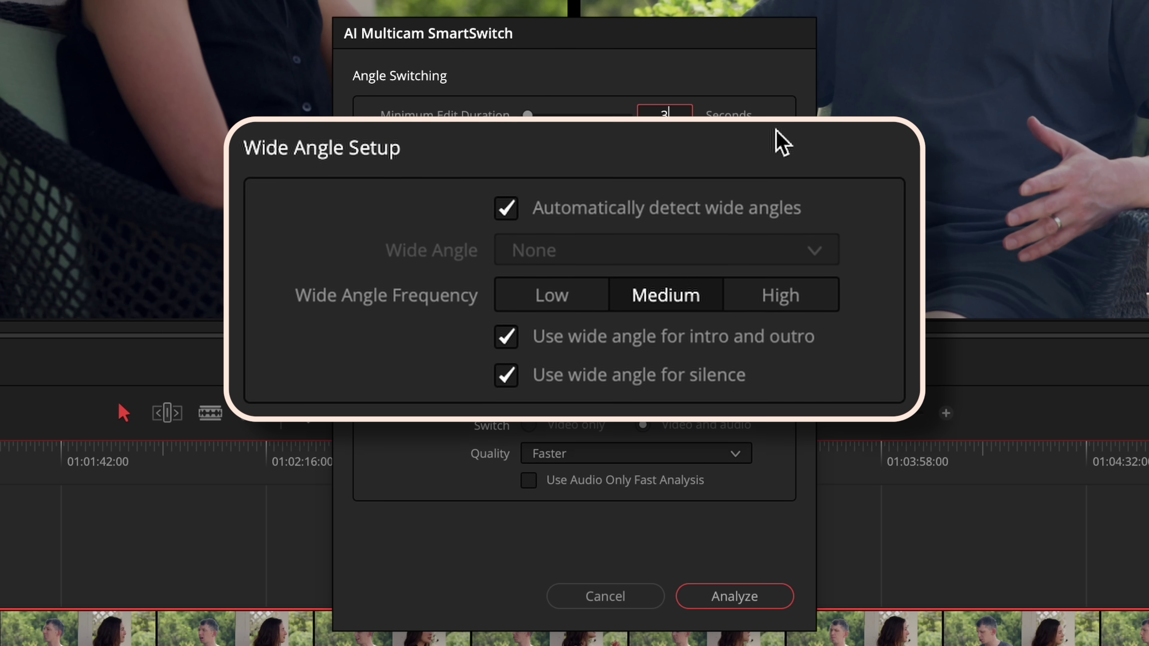
Step: Turn off automatic wide-angle detection and choose Wide as the wide angle
{"action": "left_click", "coordinate": [679, 208]}
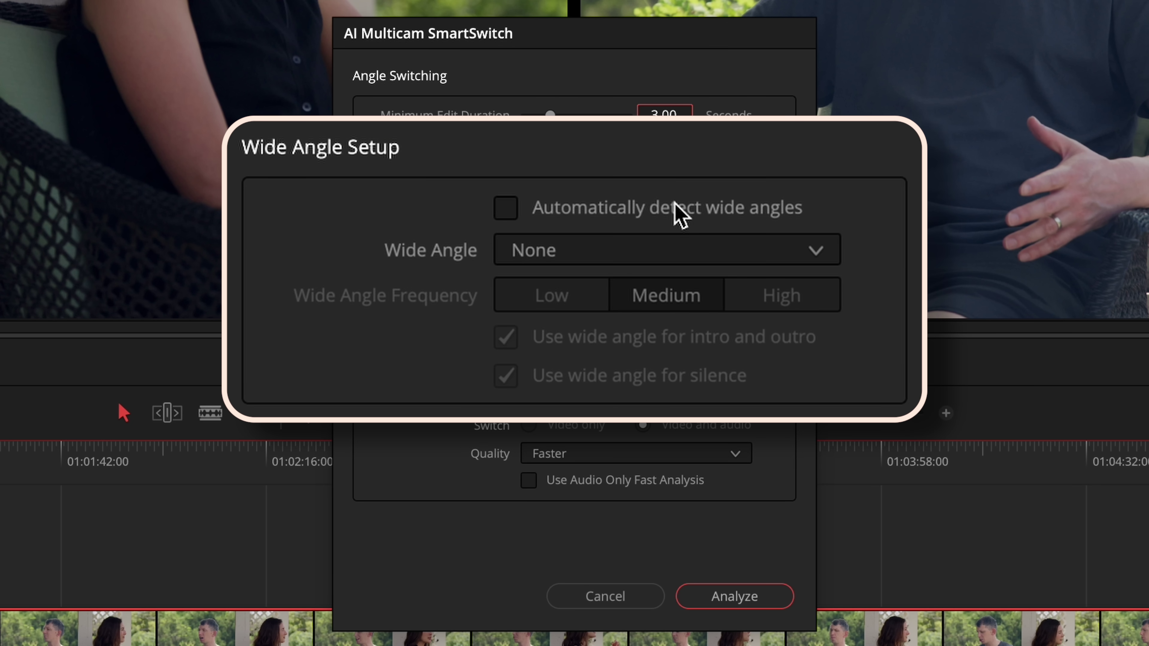
{"action": "left_click", "coordinate": [666, 250]}
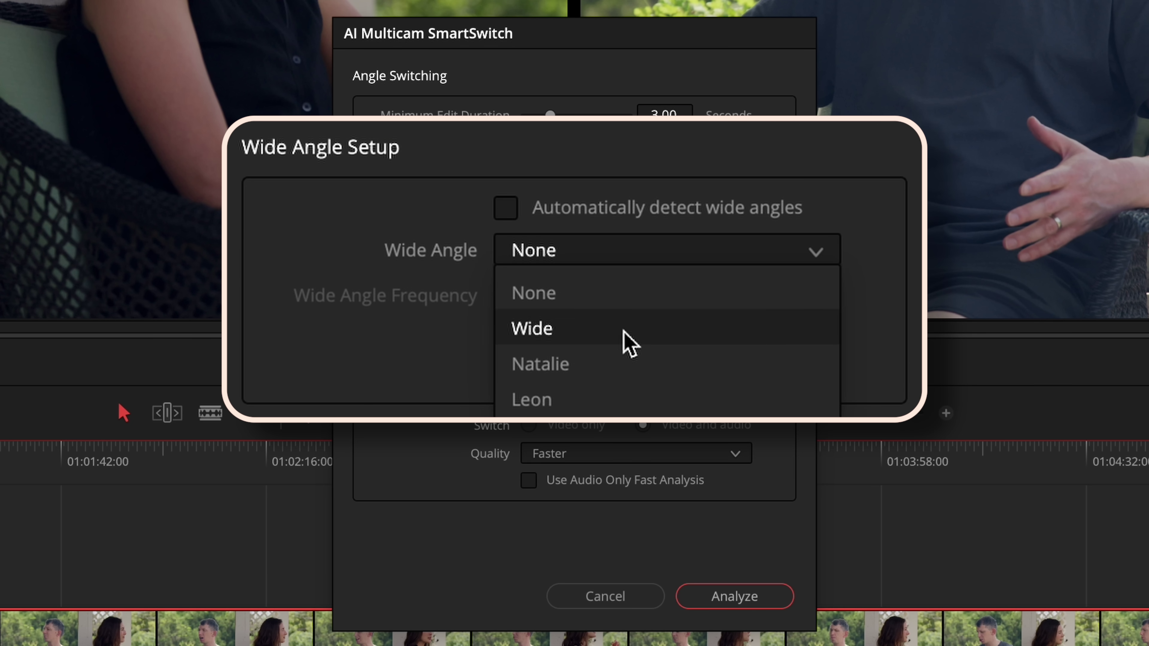
{"action": "left_click", "coordinate": [630, 344]}
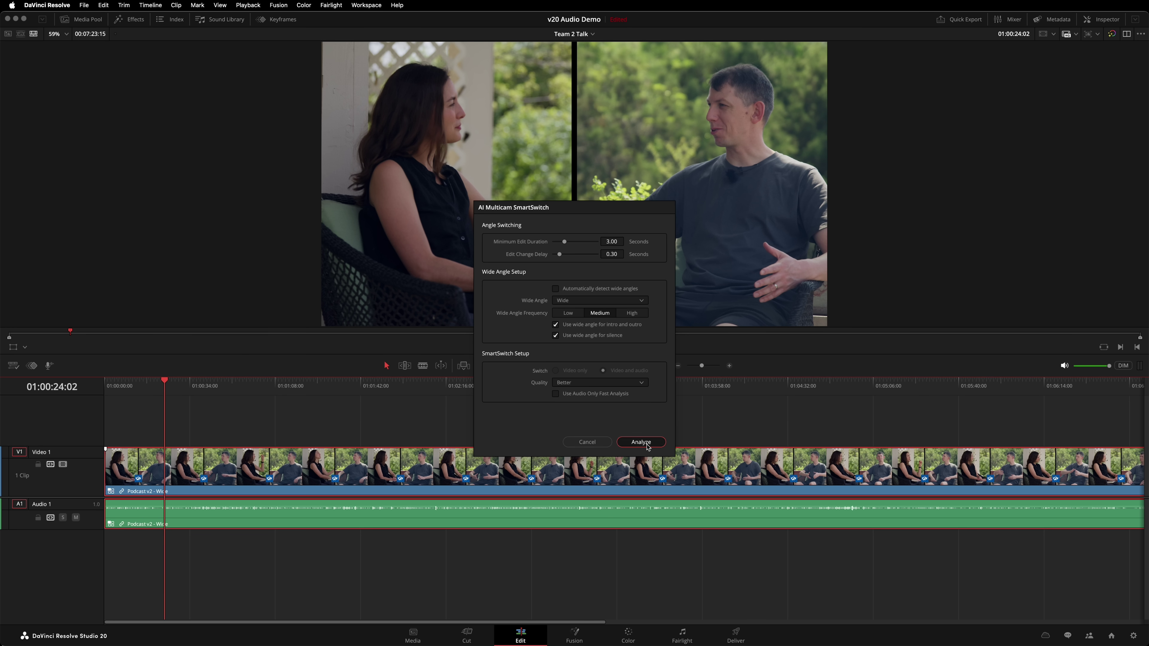
Step: Analyze the podcast clip with SmartSwitch and play the automatically switched edit
{"action": "left_click", "coordinate": [641, 442]}
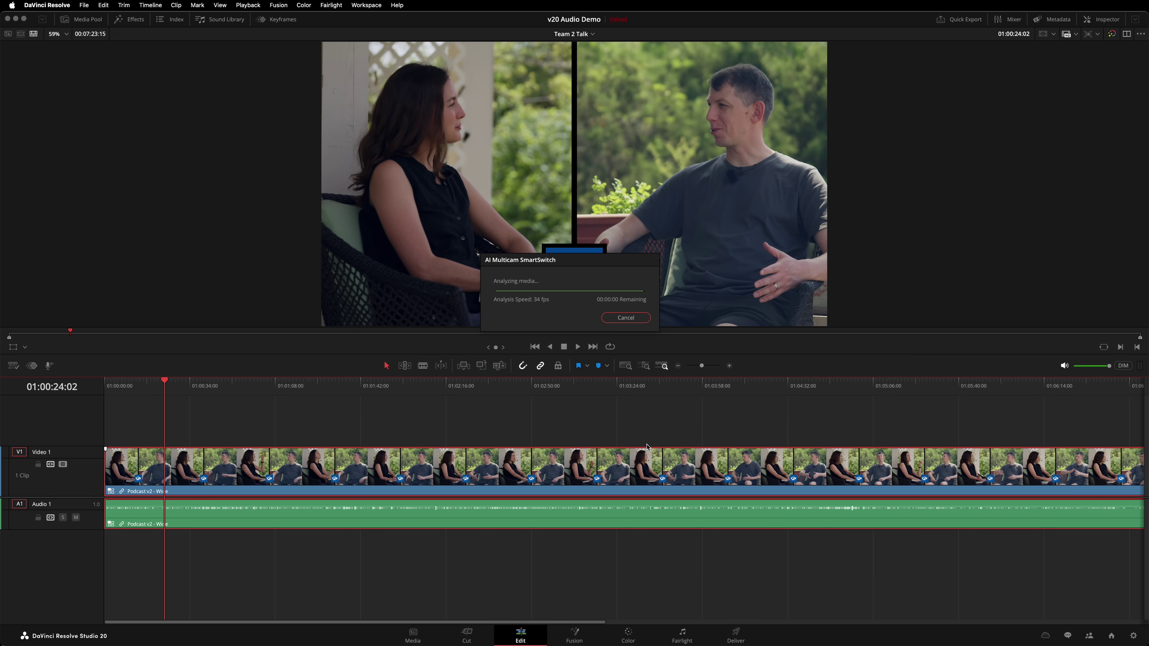
{"action": "left_click", "coordinate": [578, 346]}
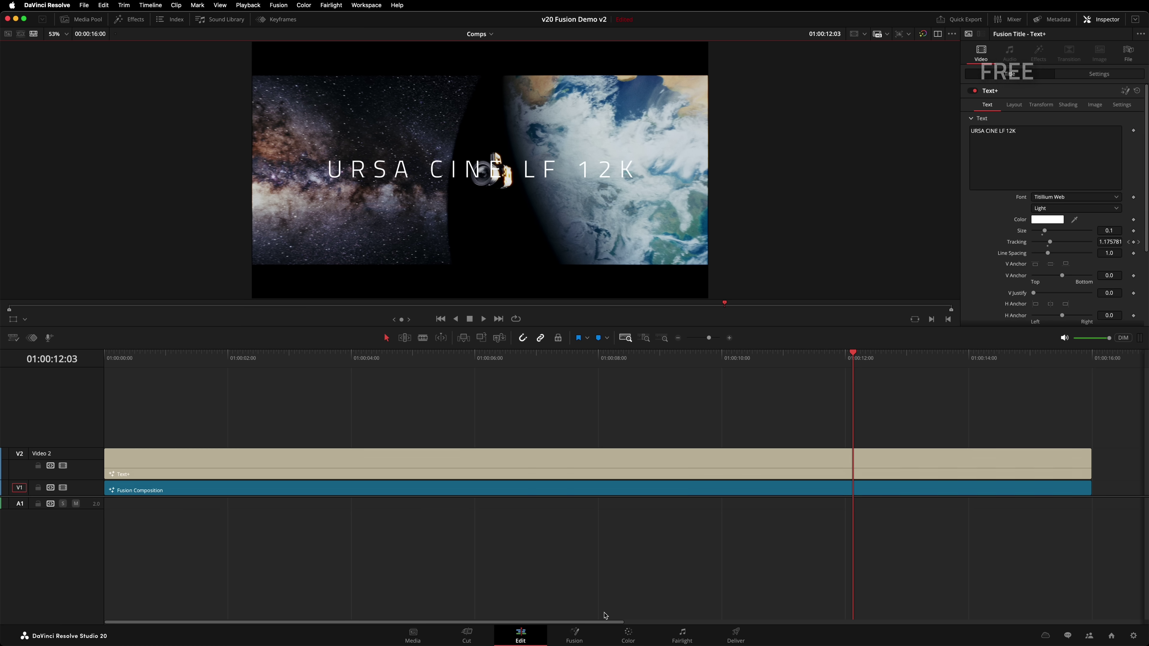
Step: On the Fusion page, set MediaOut1's Color Grade preview to Color, then to Mix
{"action": "left_click", "coordinate": [591, 633]}
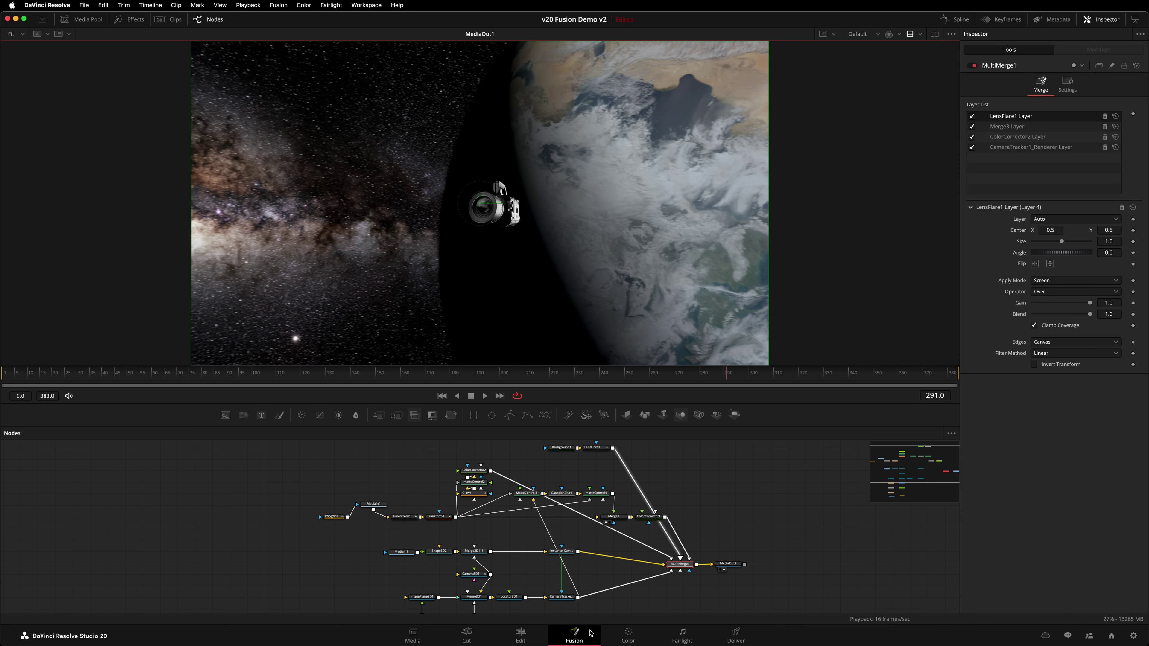
{"action": "left_click", "coordinate": [734, 567]}
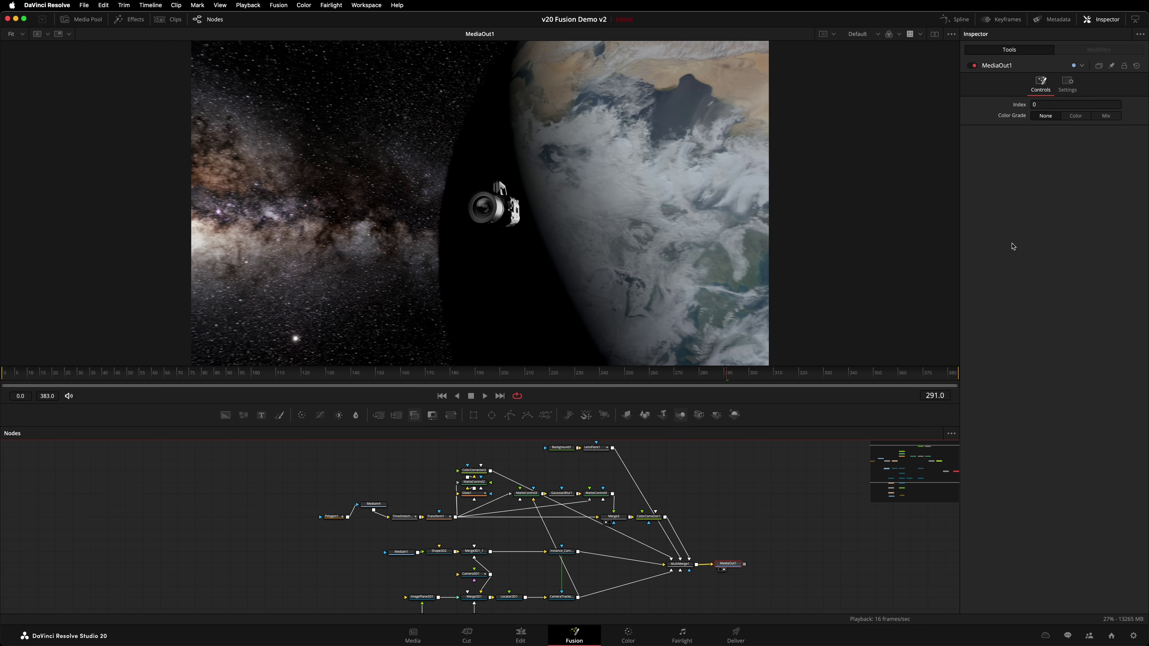
{"action": "left_click", "coordinate": [1083, 119]}
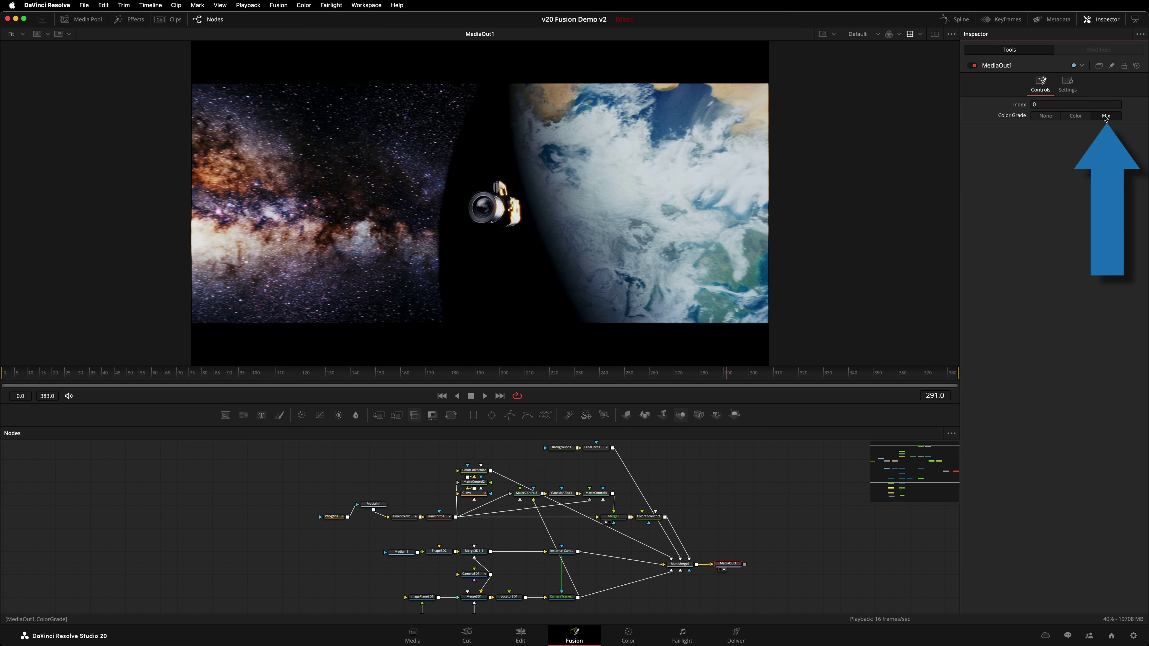
{"action": "left_click", "coordinate": [1106, 117]}
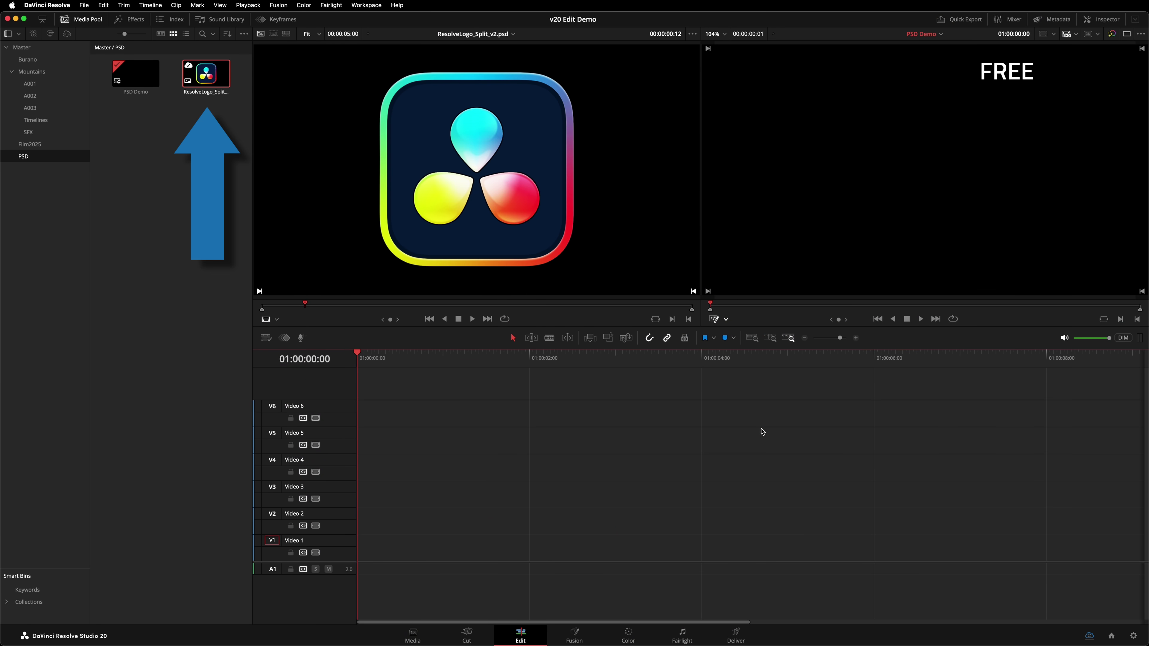
Step: Place ResolveLogo_Split_v2.psd on Video 1 and split it into its separate layer clips
{"action": "left_click_drag", "start_coordinate": [221, 85], "coordinate": [362, 557]}
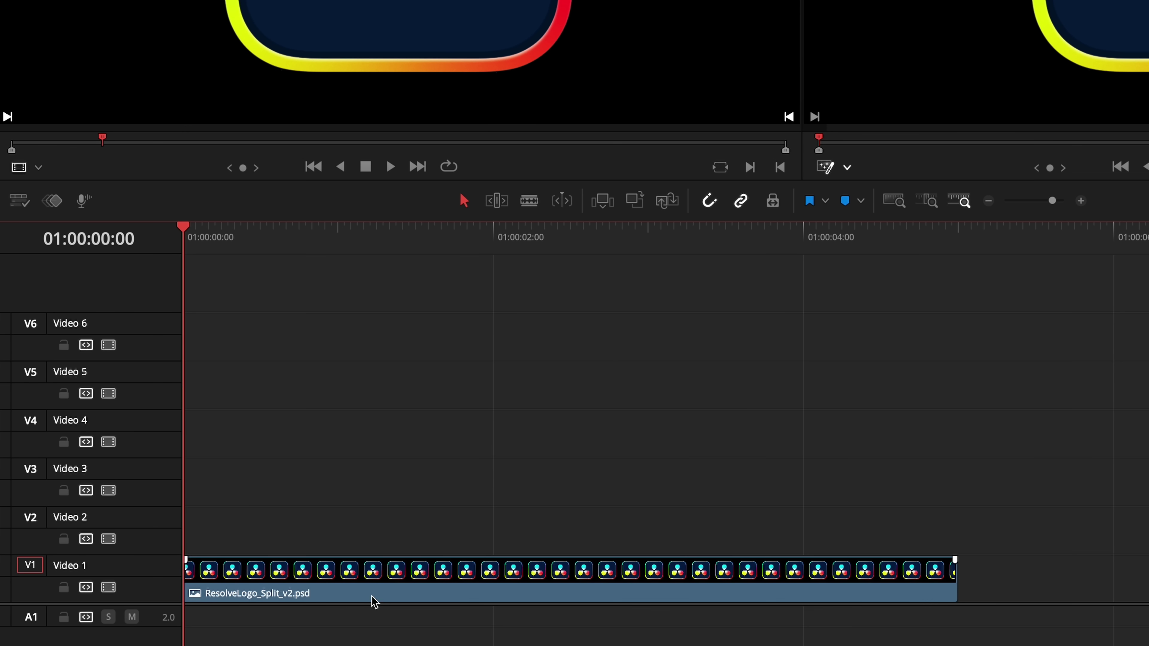
{"action": "right_click", "coordinate": [385, 593]}
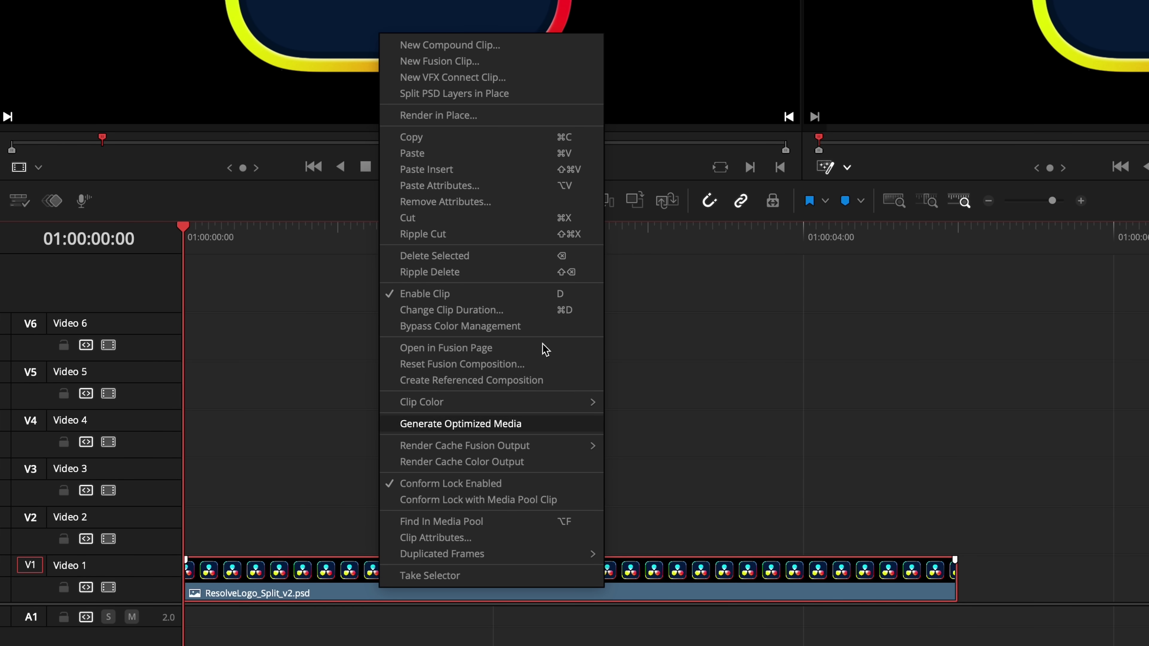
{"action": "left_click", "coordinate": [555, 94]}
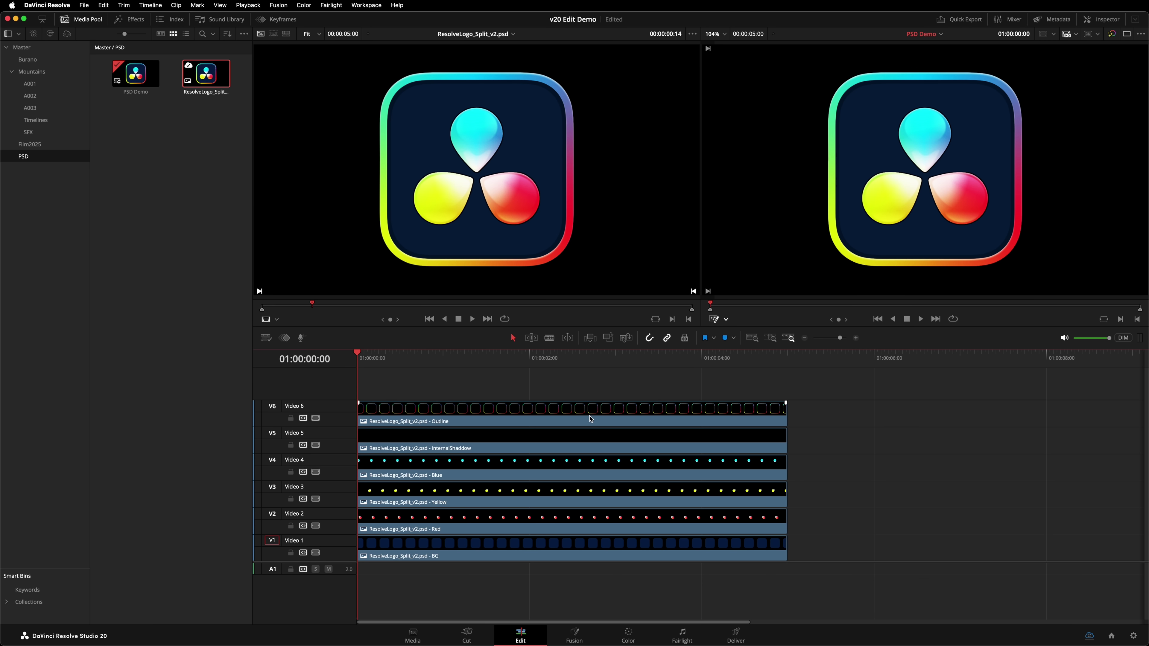
Step: Disable the Outline, InternalShaddow and BG layer clips, leaving the three coloured drops
{"action": "left_click", "coordinate": [603, 346]}
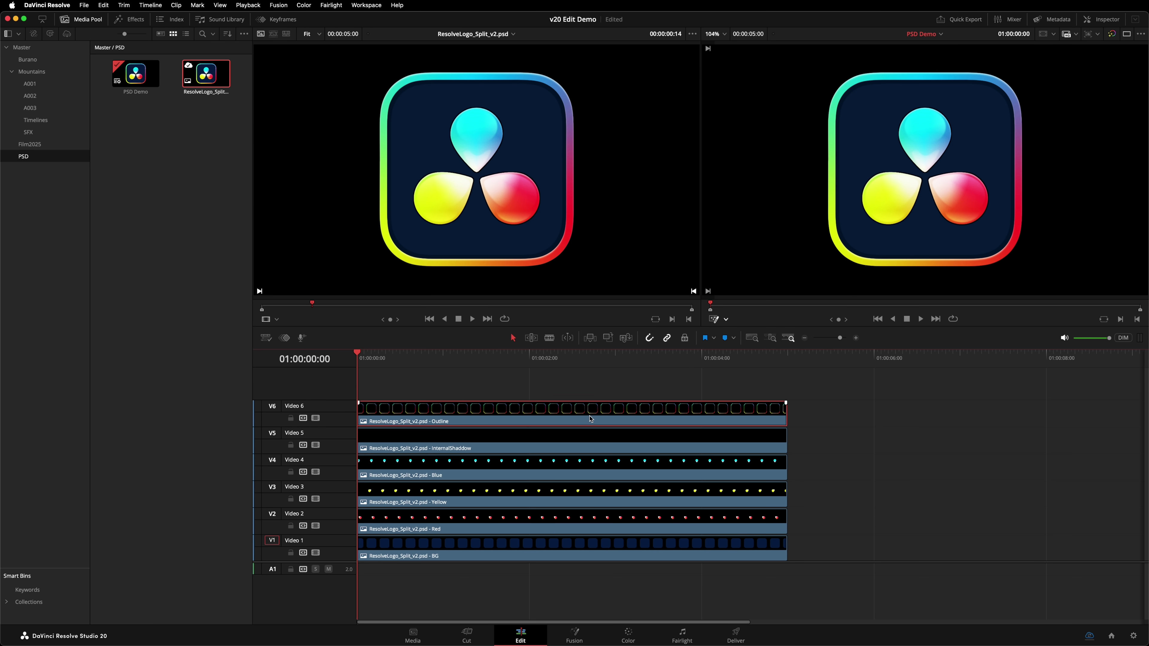
{"action": "key", "text": "d"}
{"action": "left_click", "coordinate": [598, 446]}
{"action": "key", "text": "d"}
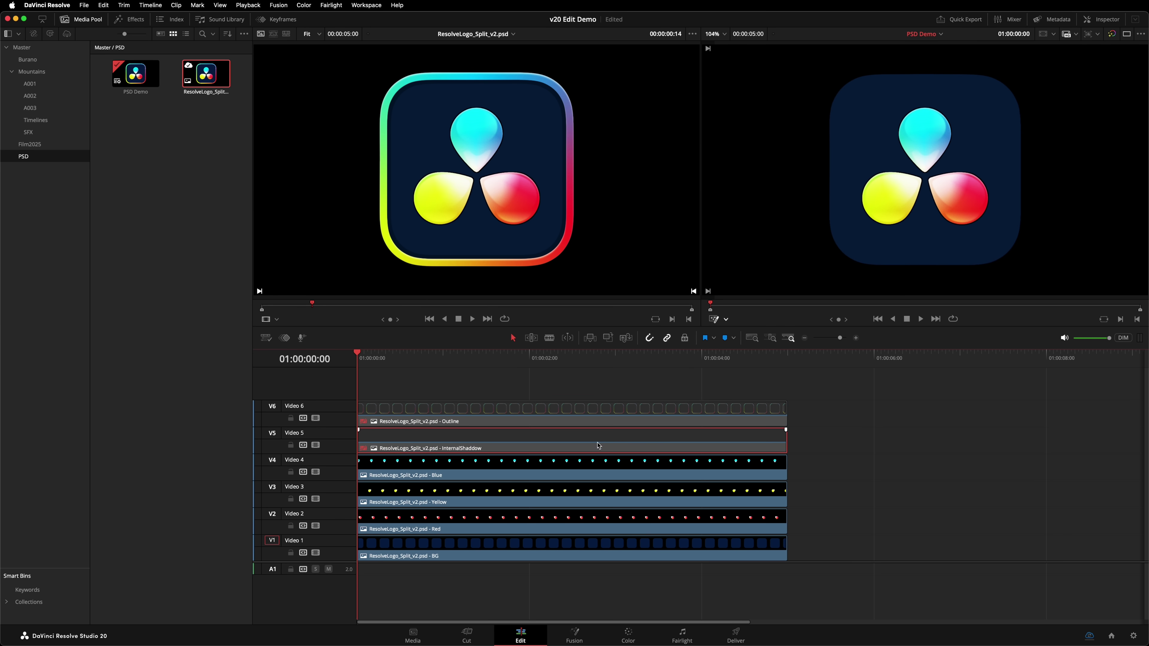
{"action": "left_click", "coordinate": [626, 548]}
{"action": "key", "text": "d"}
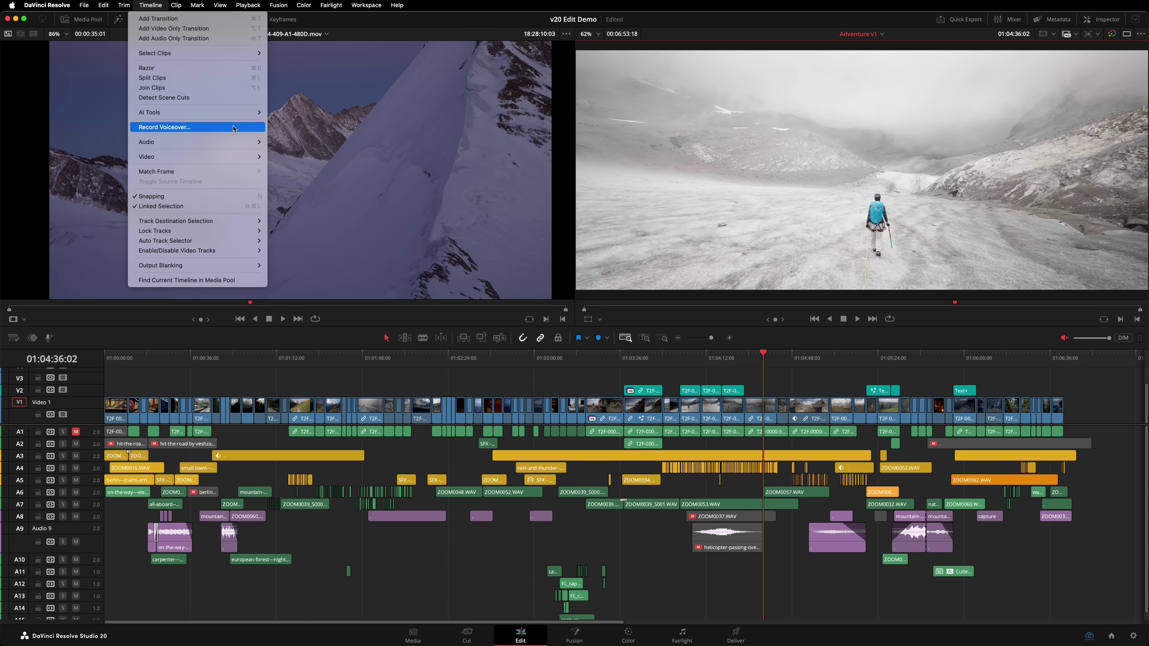
Step: Open the Record Voiceover panel, show its controls on the Cut page, and open mic settings
{"action": "left_click", "coordinate": [155, 312]}
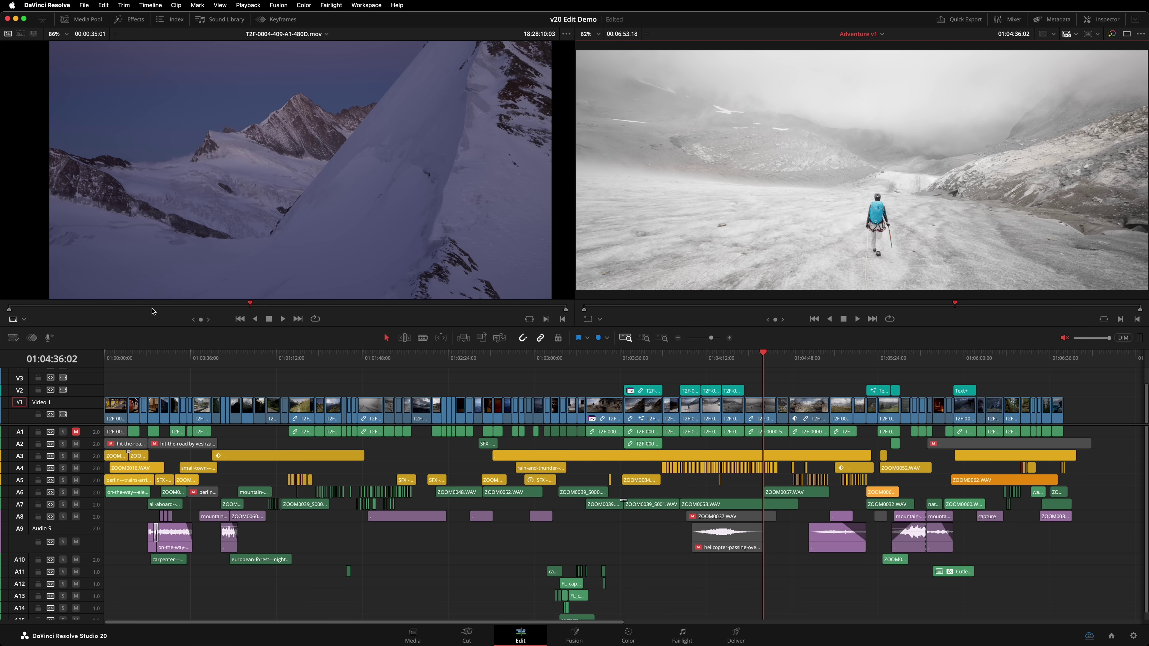
{"action": "left_click", "coordinate": [49, 338]}
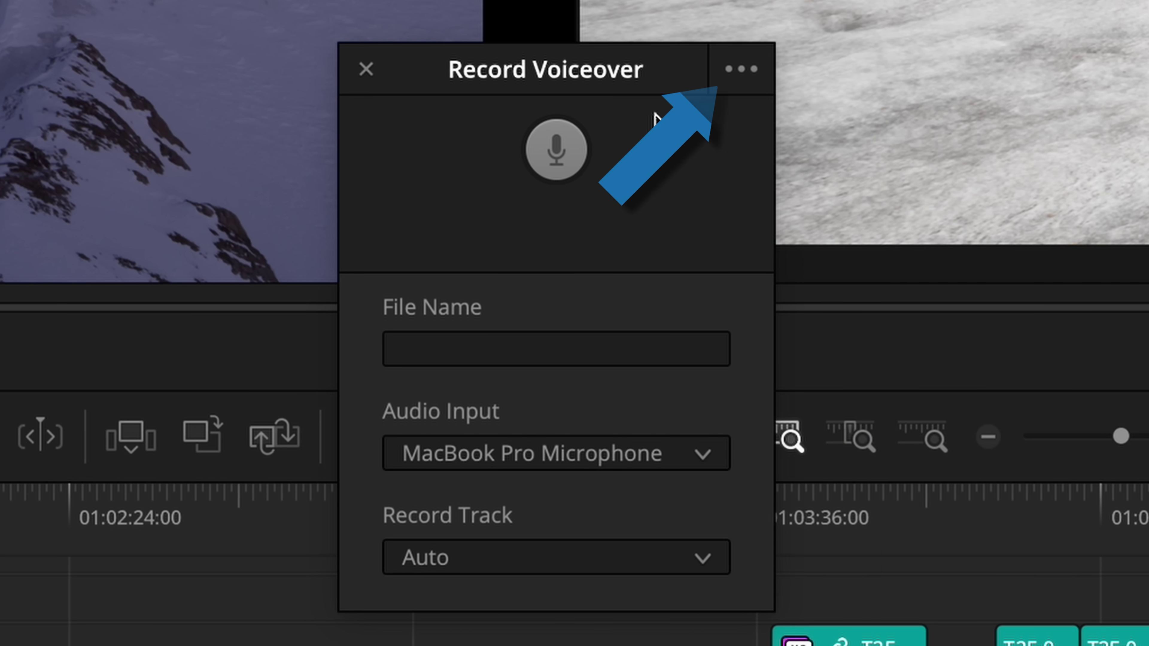
{"action": "left_click", "coordinate": [738, 76]}
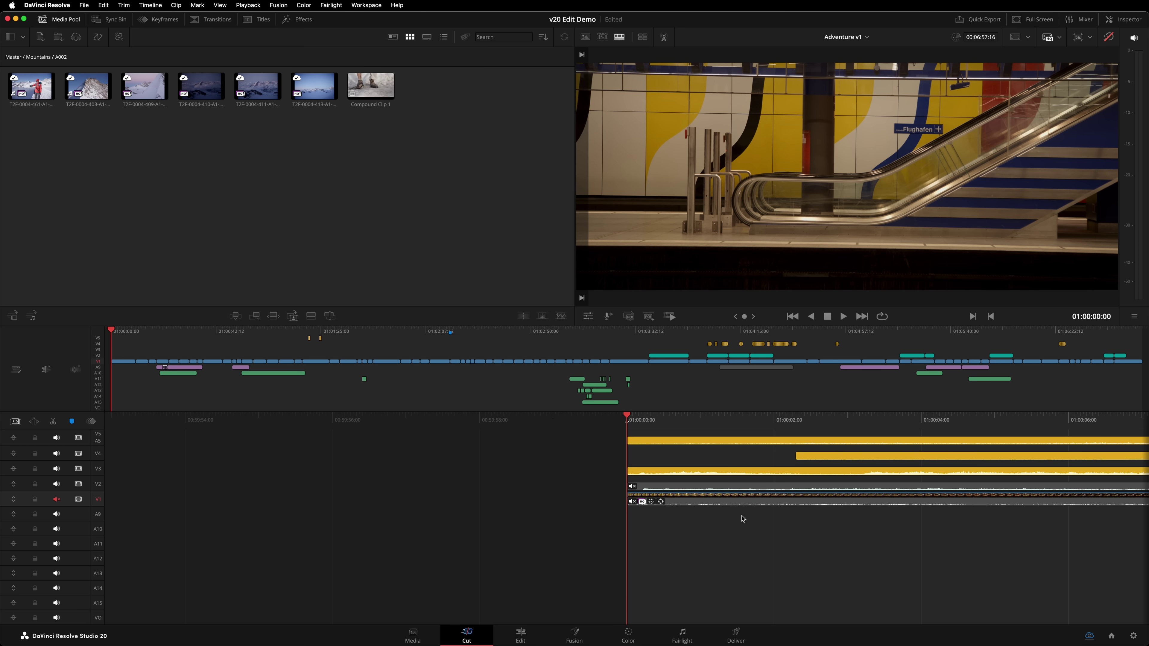
{"action": "left_click", "coordinate": [609, 319]}
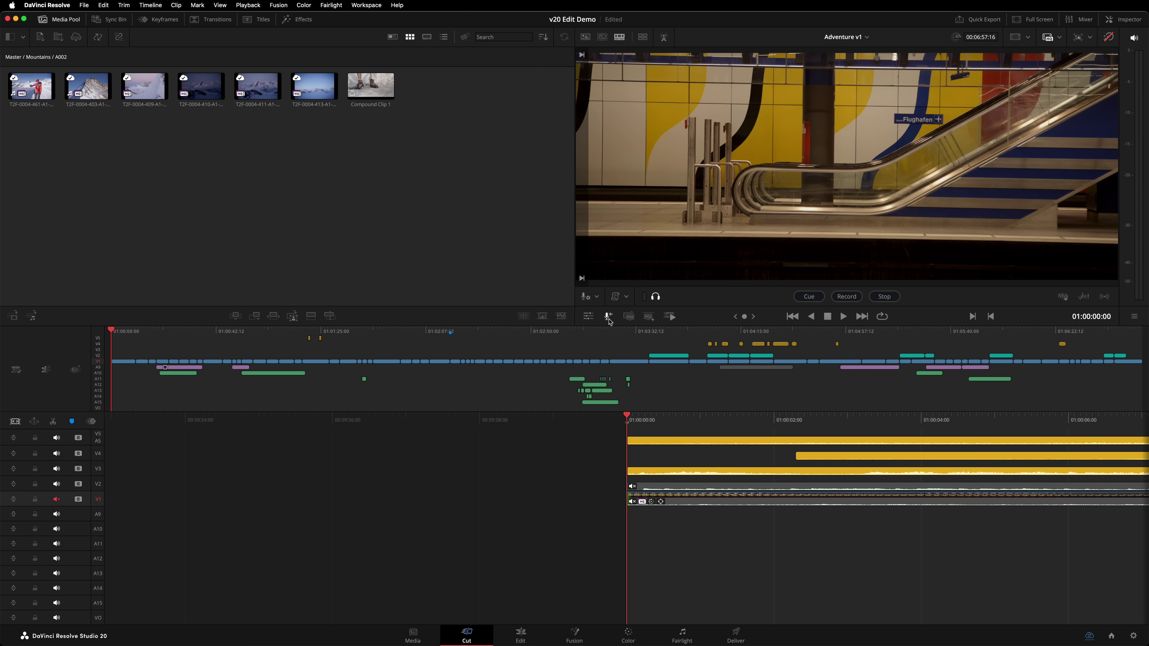
{"action": "left_click", "coordinate": [598, 298]}
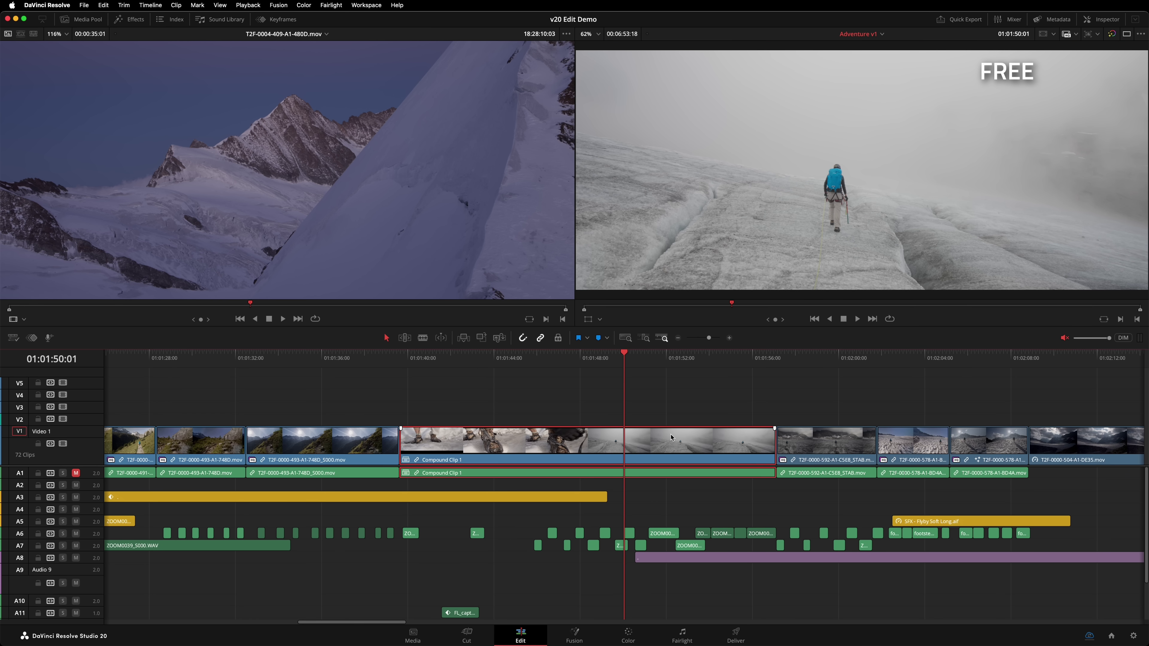
Step: Open Compound Clip 1 in the timeline from its context menu to reveal its eight clips
{"action": "right_click", "coordinate": [671, 437]}
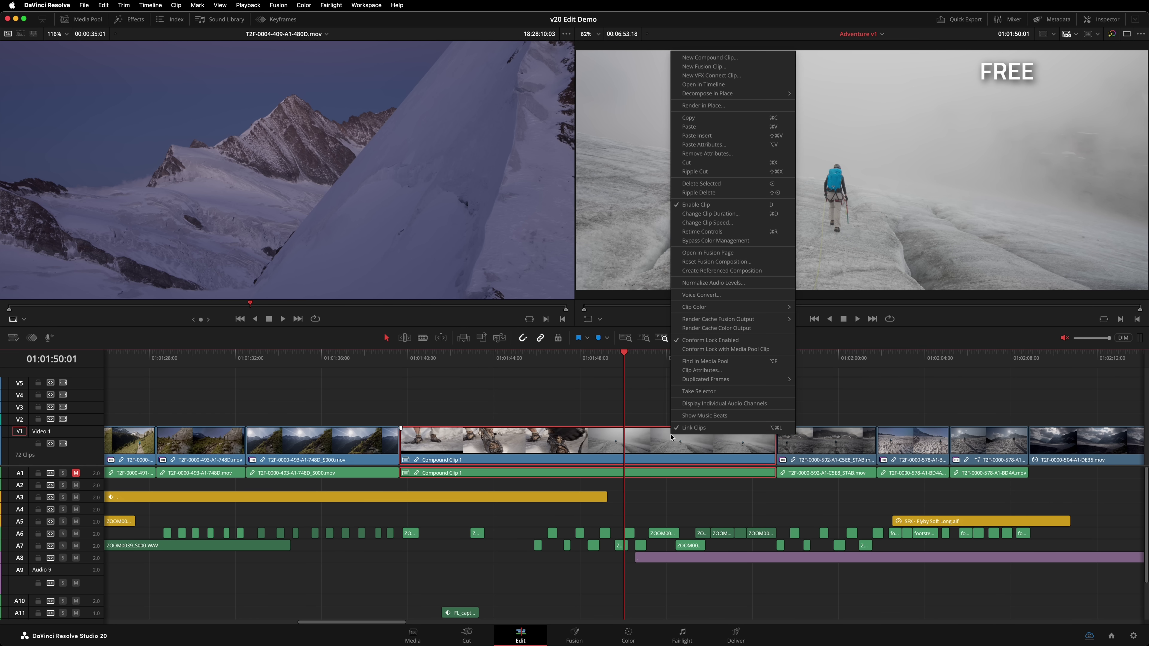
{"action": "left_click", "coordinate": [718, 85]}
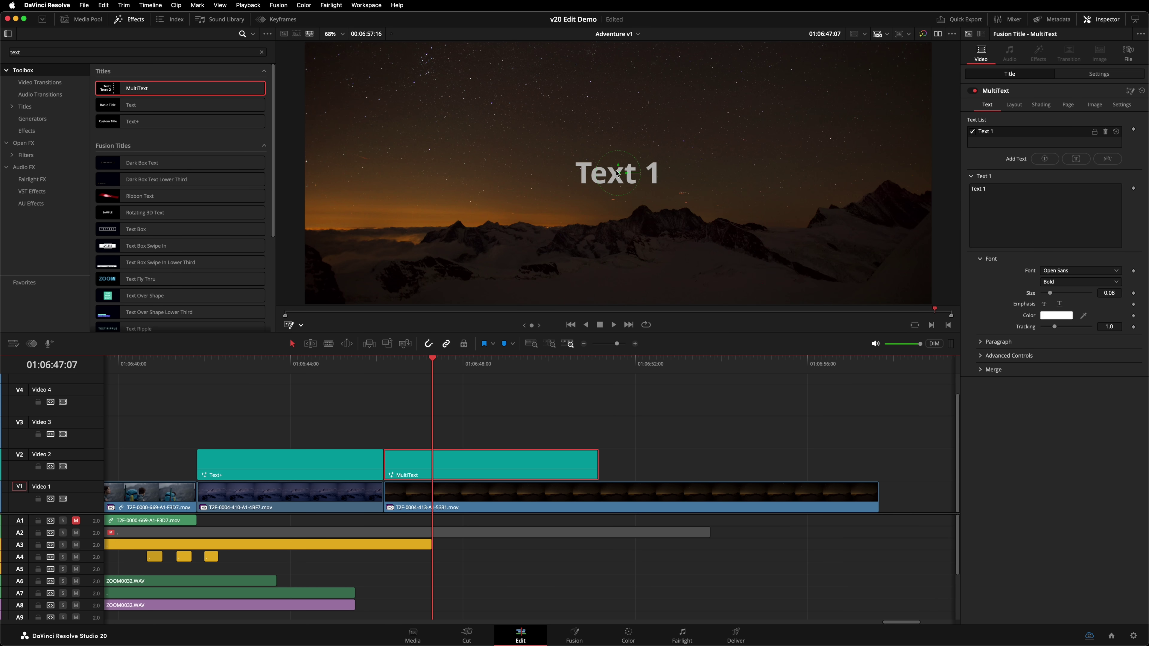
Step: Move Text 1 left, add two more text layers, and drag Text 3 to the frame's right
{"action": "left_click", "coordinate": [596, 185]}
{"action": "left_click_drag", "start_coordinate": [457, 201], "coordinate": [464, 198]}
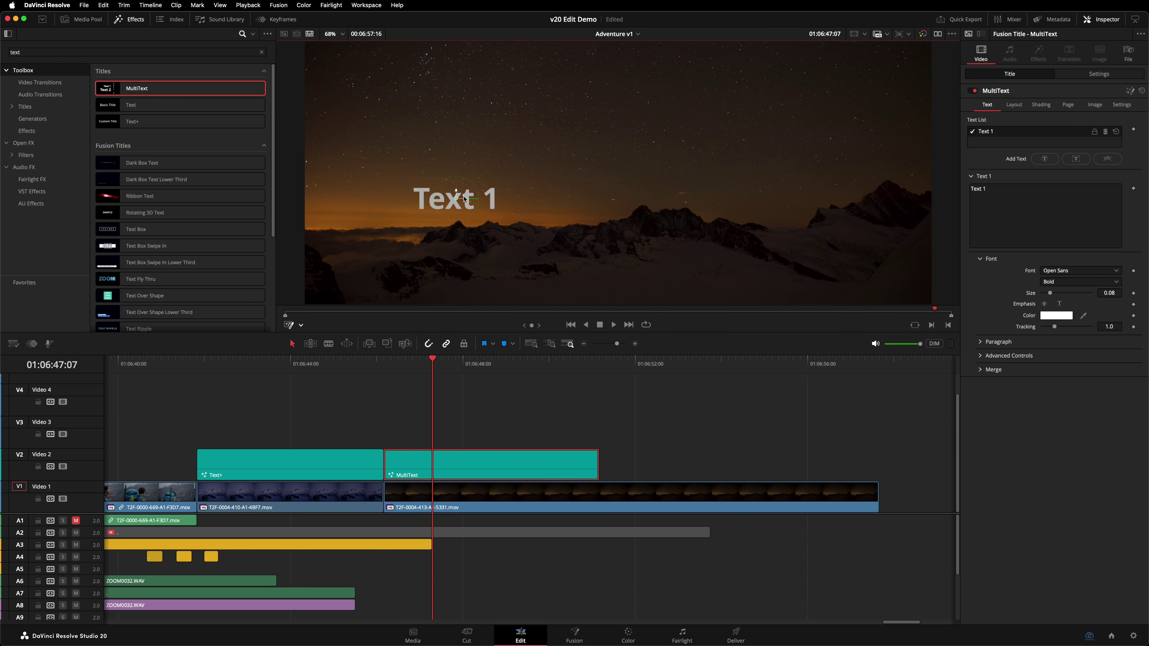
{"action": "left_click", "coordinate": [1034, 159]}
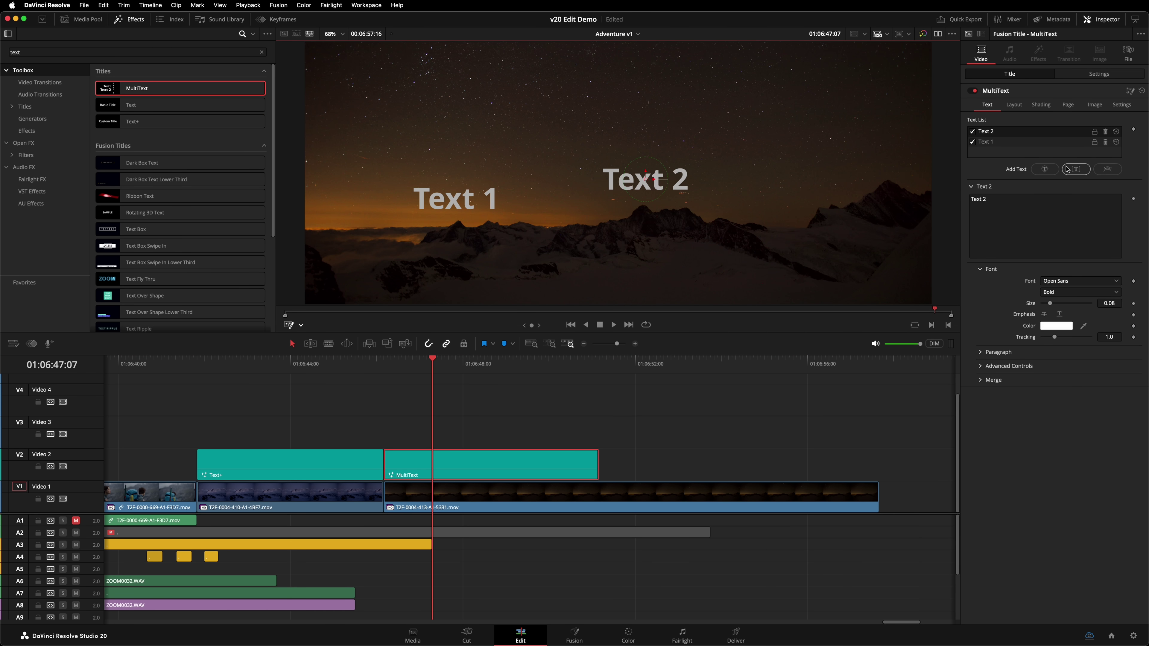
{"action": "left_click", "coordinate": [1033, 169]}
{"action": "left_click_drag", "start_coordinate": [623, 176], "coordinate": [847, 178]}
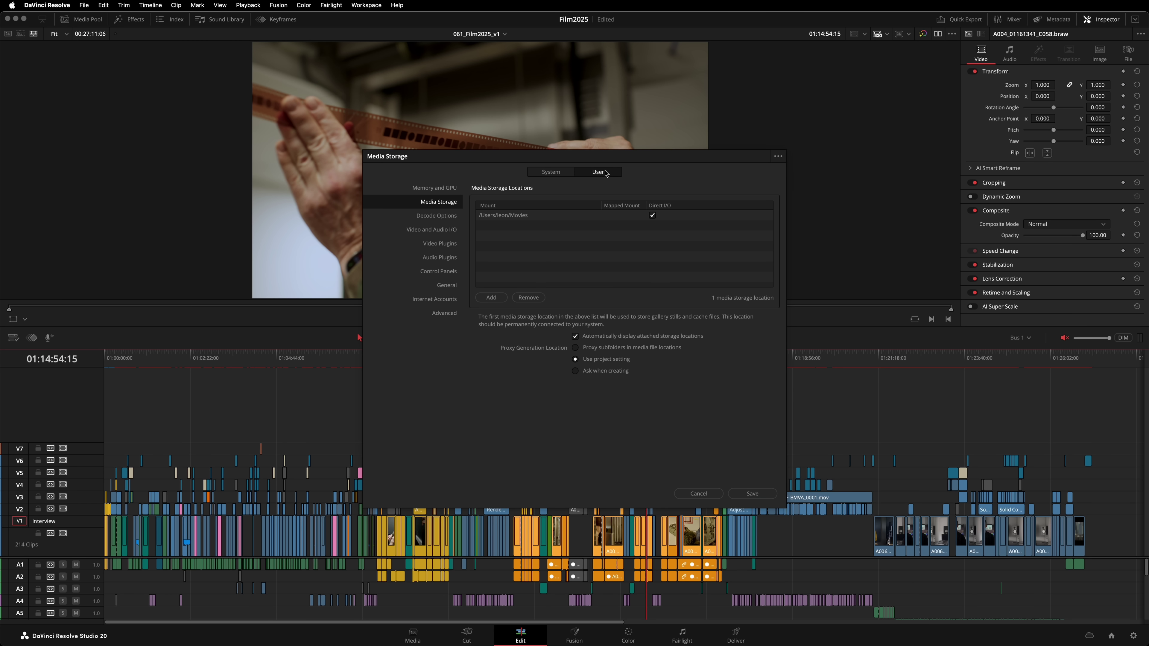
Step: Show the User preferences' Cache Management page with its delete-after-30-days option
{"action": "left_click", "coordinate": [605, 173]}
{"action": "left_click", "coordinate": [438, 216]}
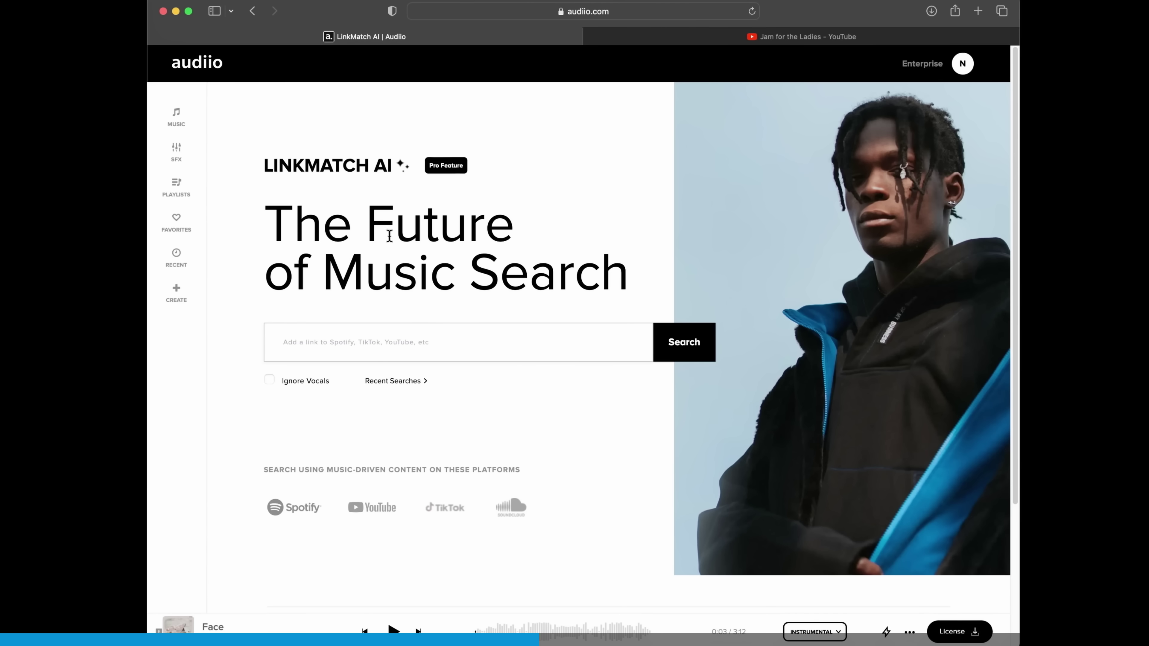
Step: Search LinkMatch AI using the pasted YouTube video link to find matching music
{"action": "left_click", "coordinate": [510, 339]}
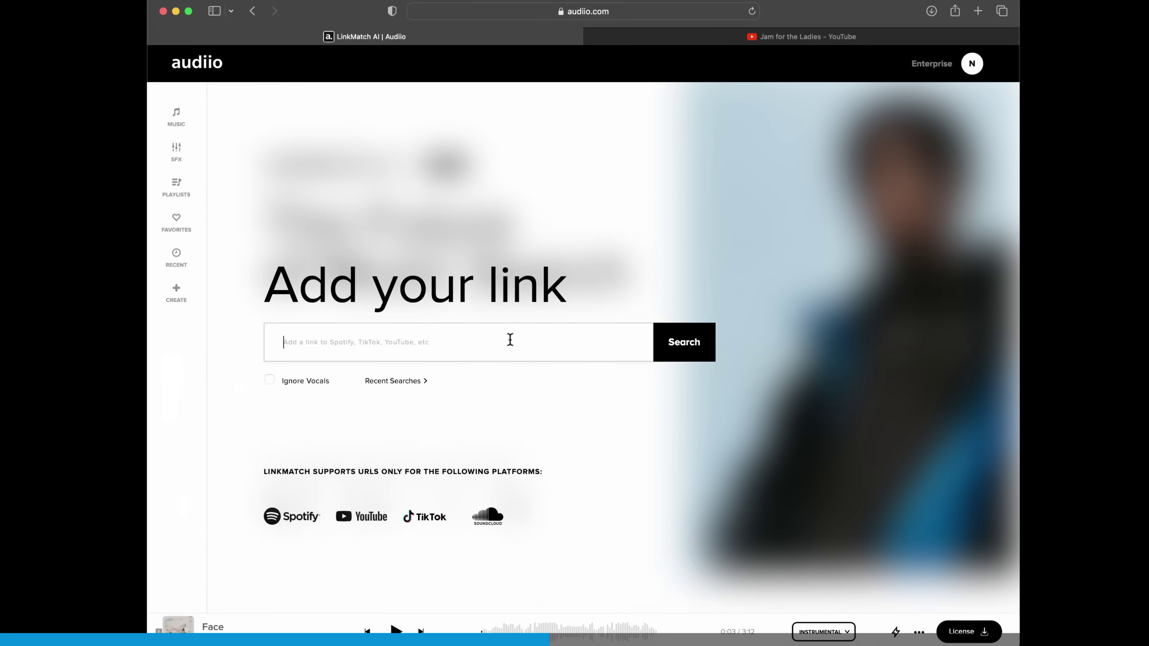
{"action": "left_click", "coordinate": [683, 356]}
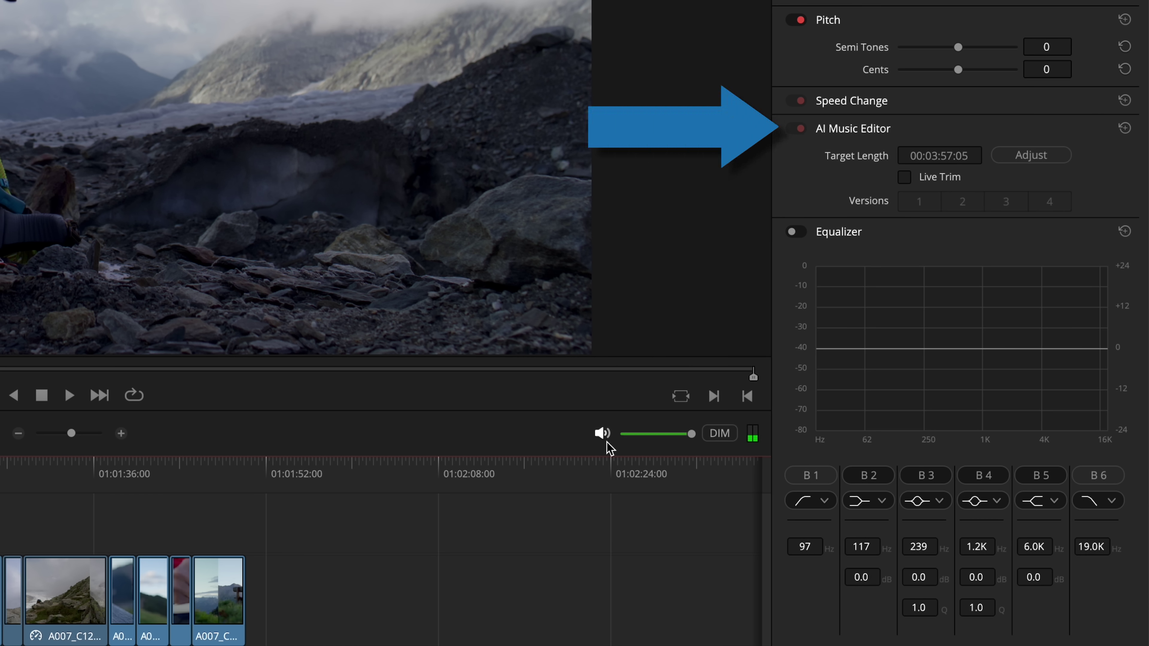
Step: Set the AI Music Editor target length to 00:01:50:00 so the track is remixed to fit
{"action": "left_click", "coordinate": [978, 156]}
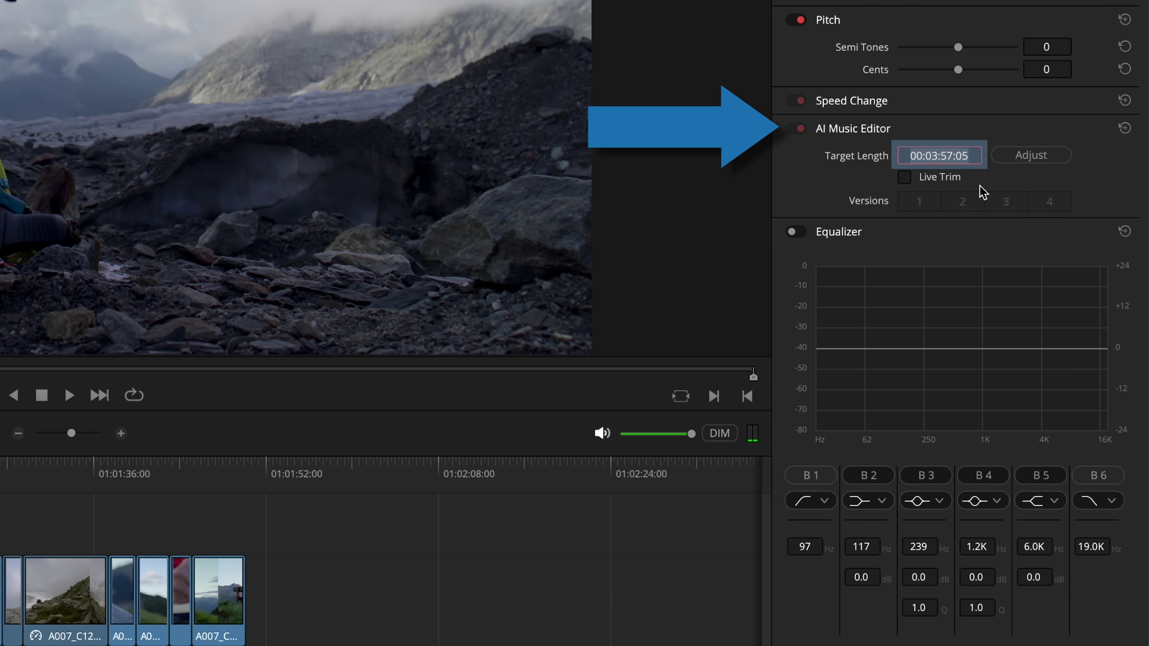
{"action": "type", "text": "015000"}
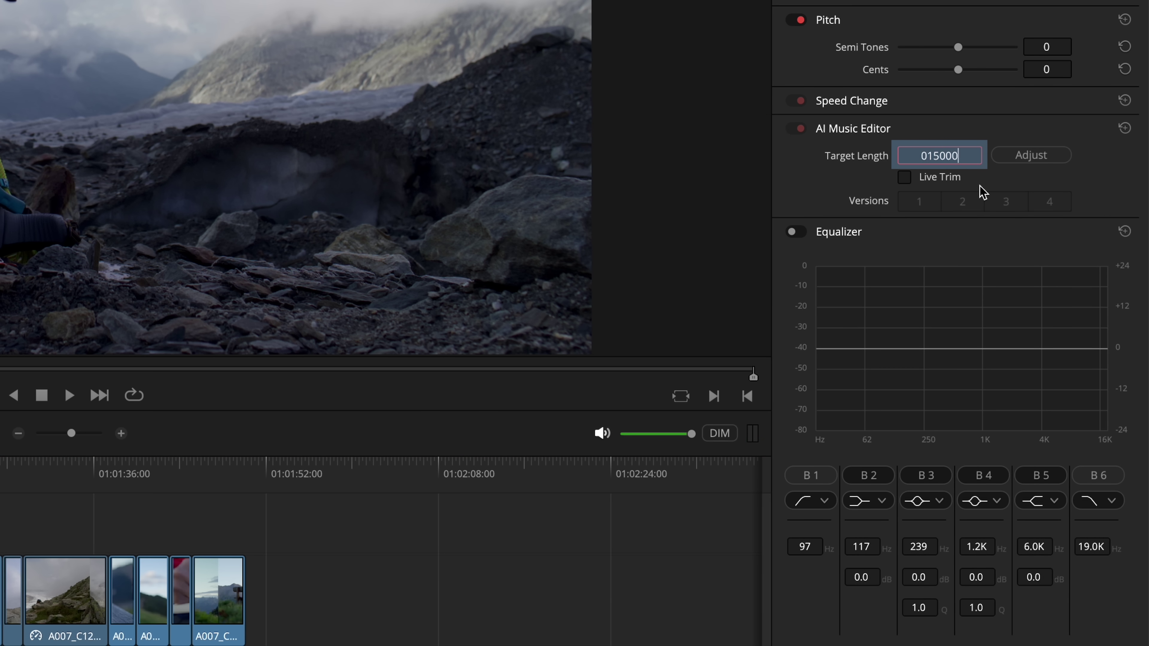
{"action": "key", "text": "Return"}
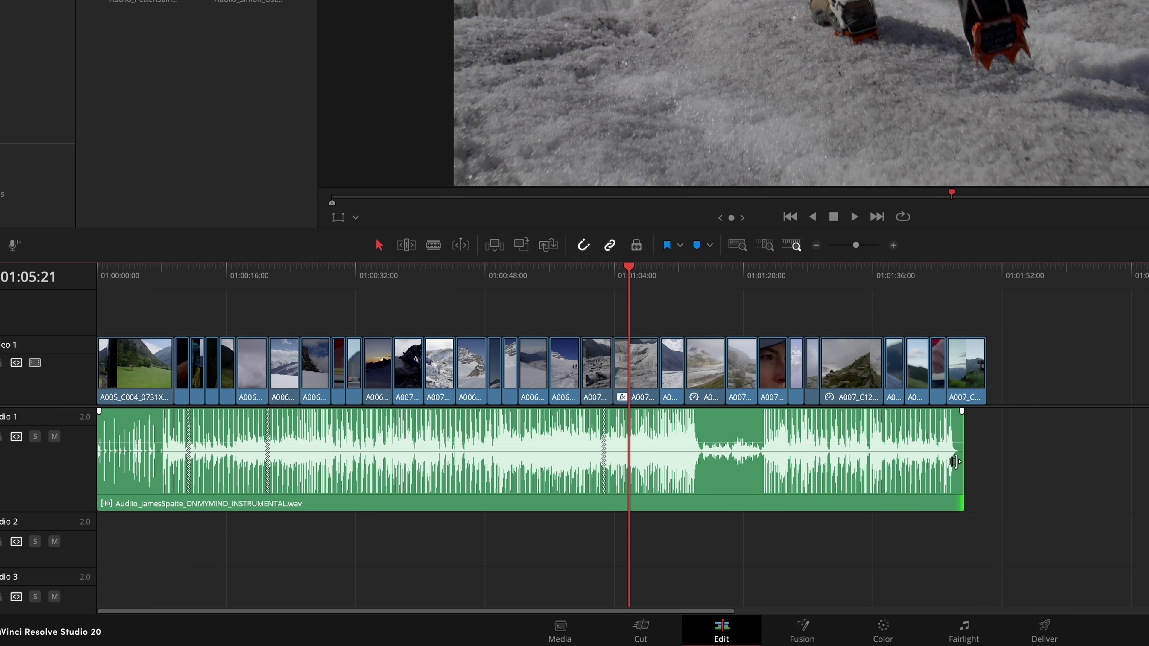
Step: Trim the music clip to about 21 seconds and choose AI-edited Version 4 after trying Versions 2 and 3
{"action": "left_click_drag", "start_coordinate": [961, 466], "coordinate": [275, 495]}
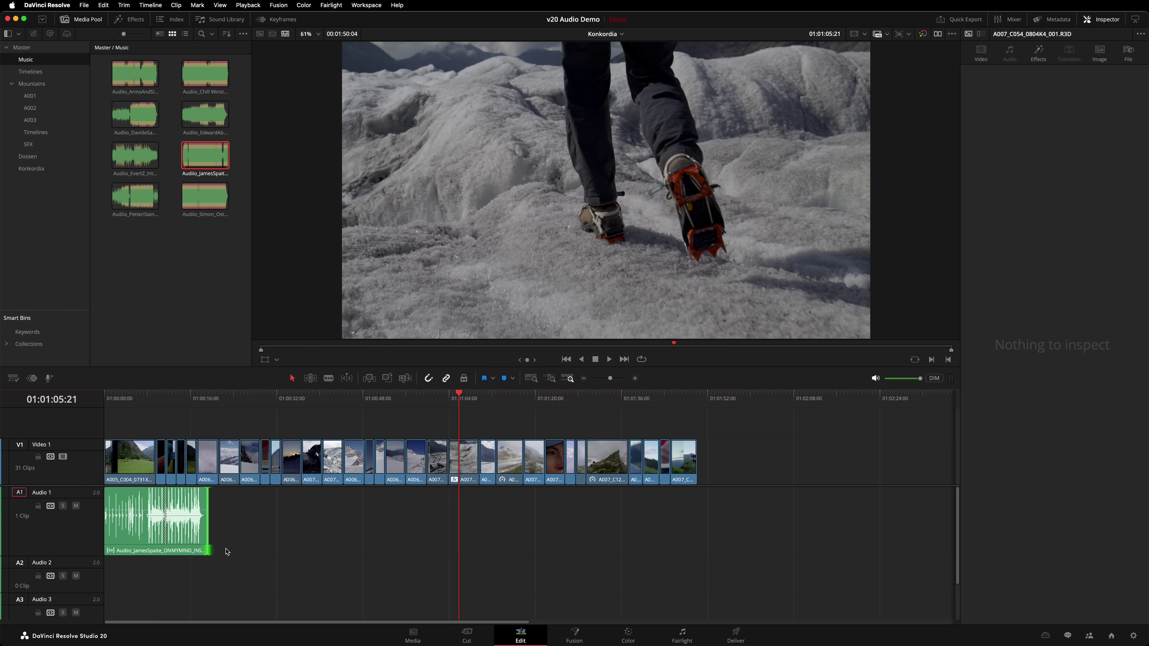
{"action": "left_click", "coordinate": [202, 541]}
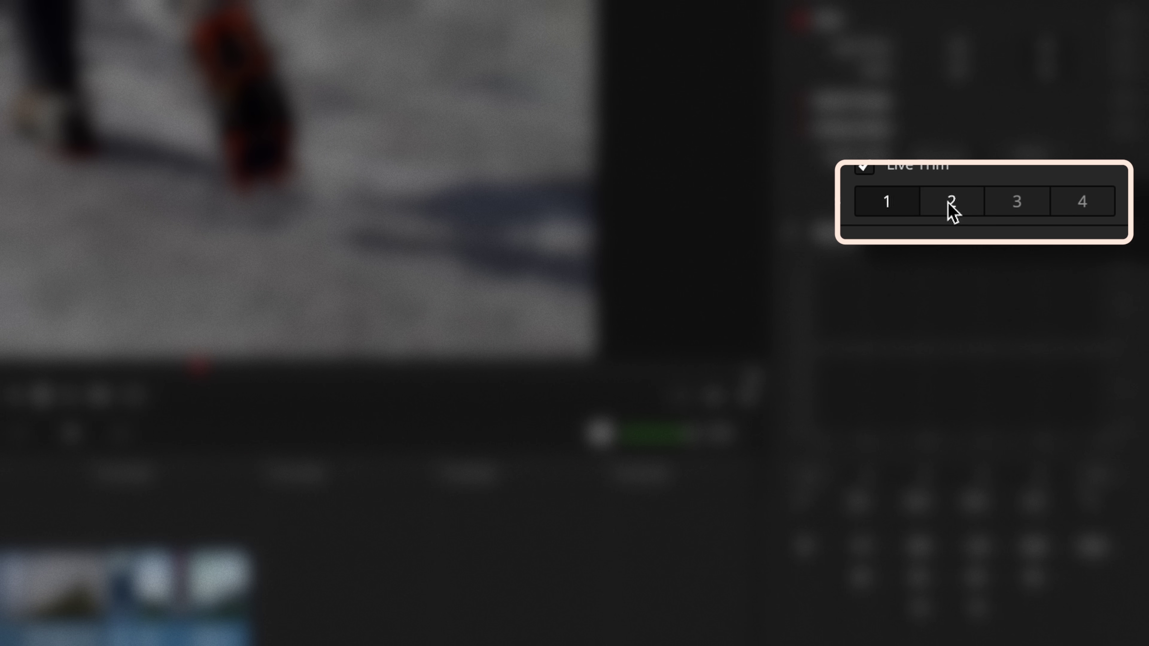
{"action": "left_click", "coordinate": [957, 206]}
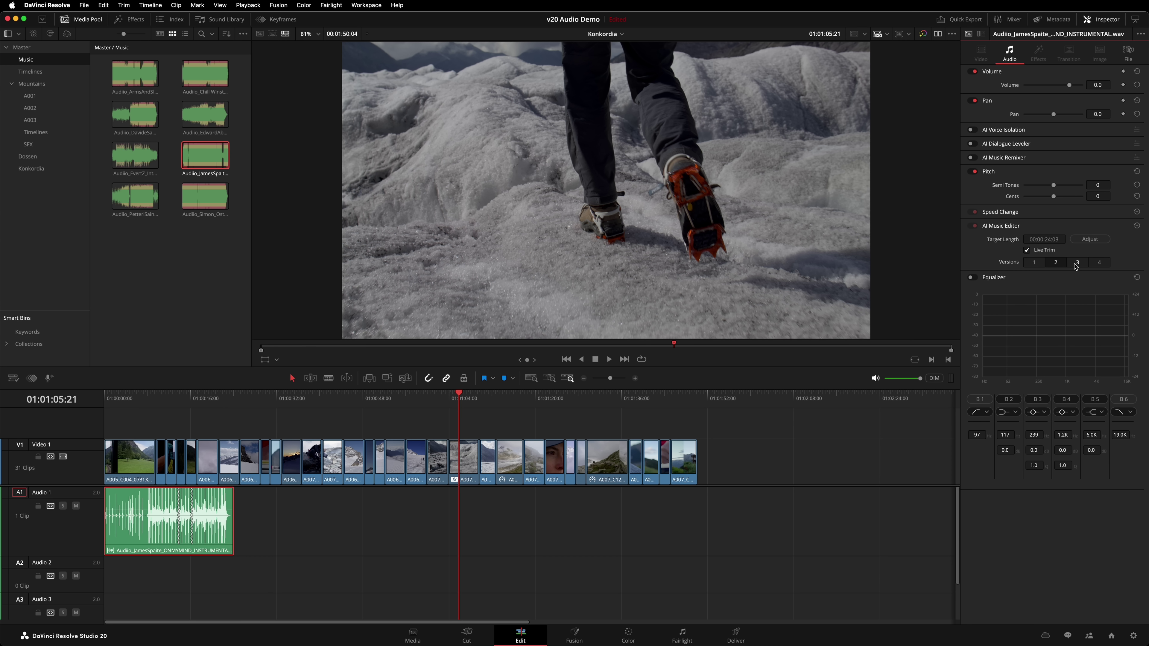
{"action": "left_click", "coordinate": [1004, 208]}
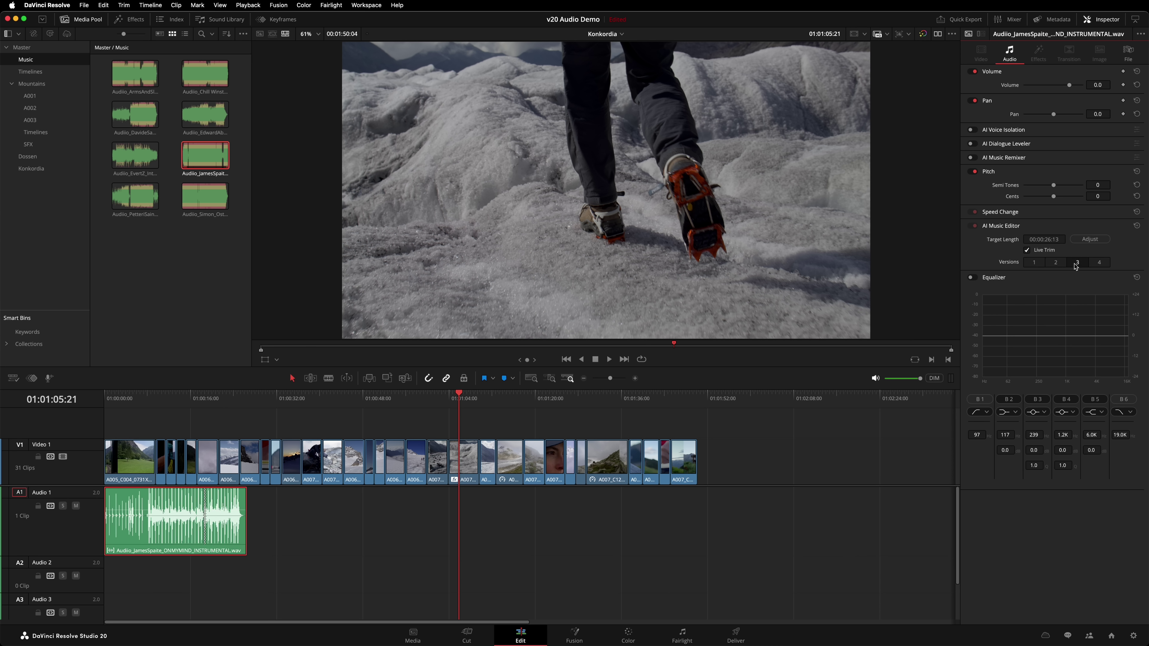
{"action": "left_click", "coordinate": [1097, 264]}
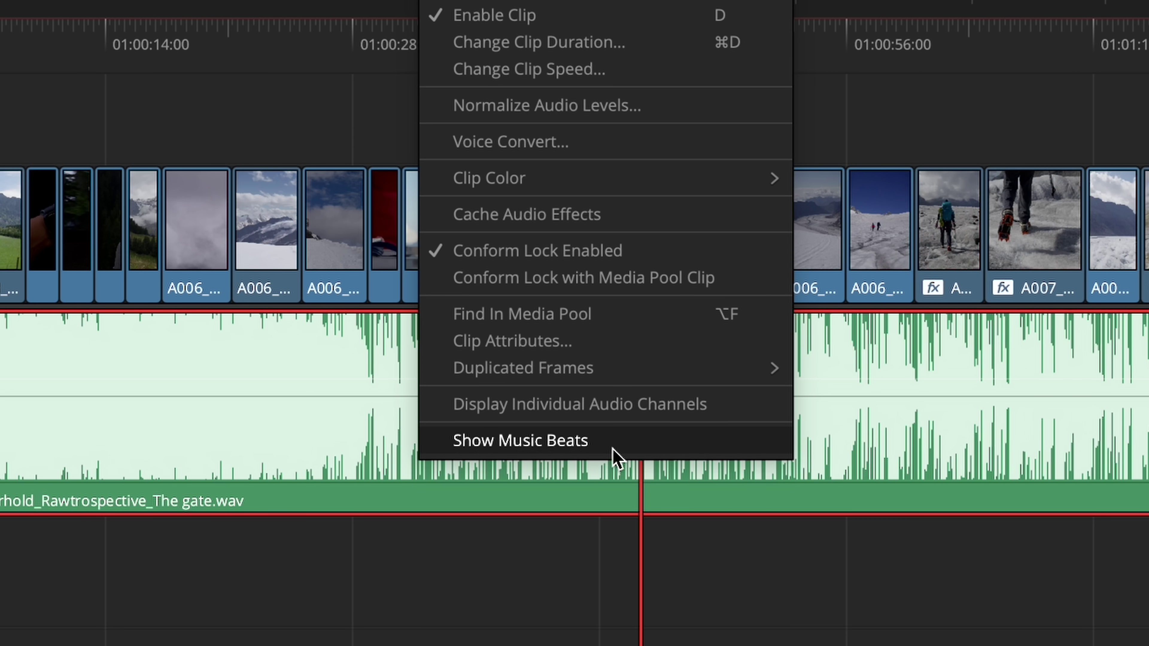
Step: Show music beat markers on the music clip and zoom the timeline in to see them
{"action": "left_click", "coordinate": [613, 449]}
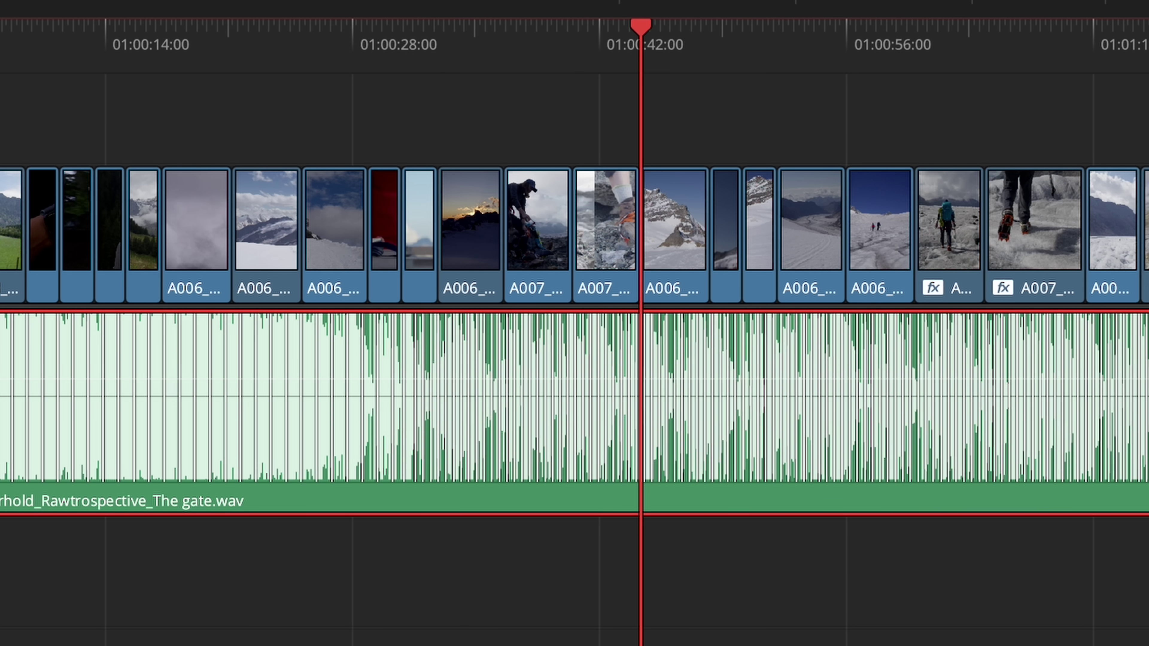
{"action": "key", "text": "ctrl+equal"}
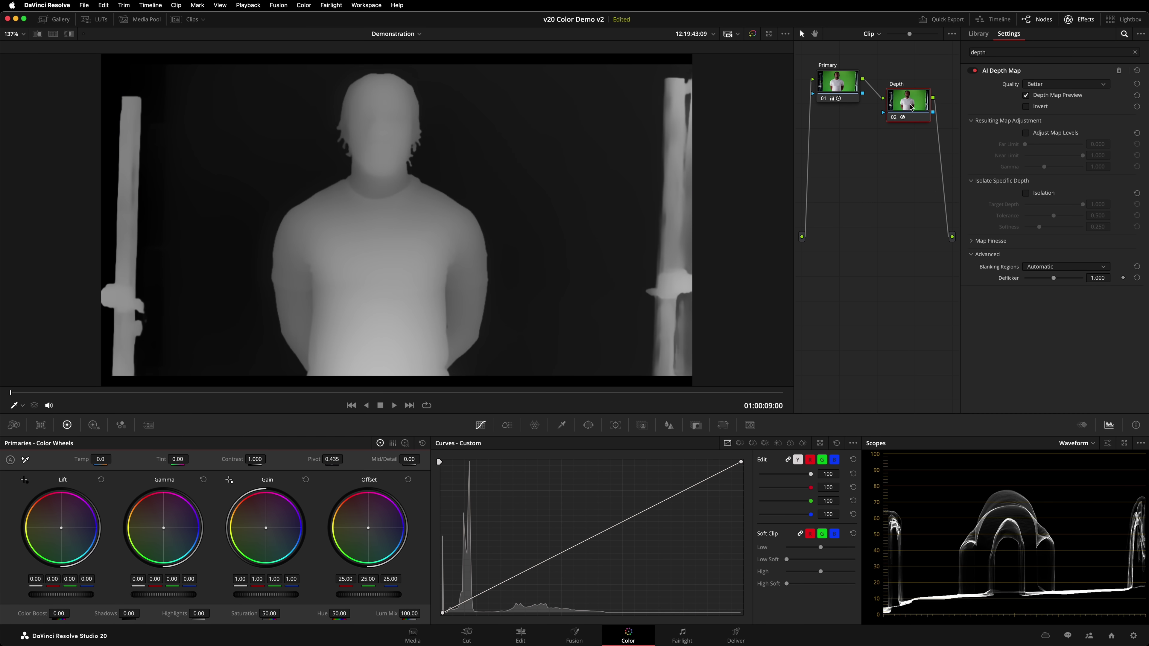
Step: Tick AI Depth Map Isolation with Target Depth 0.000, then bring up the Magic Mask 2 palette
{"action": "left_click", "coordinate": [1026, 193]}
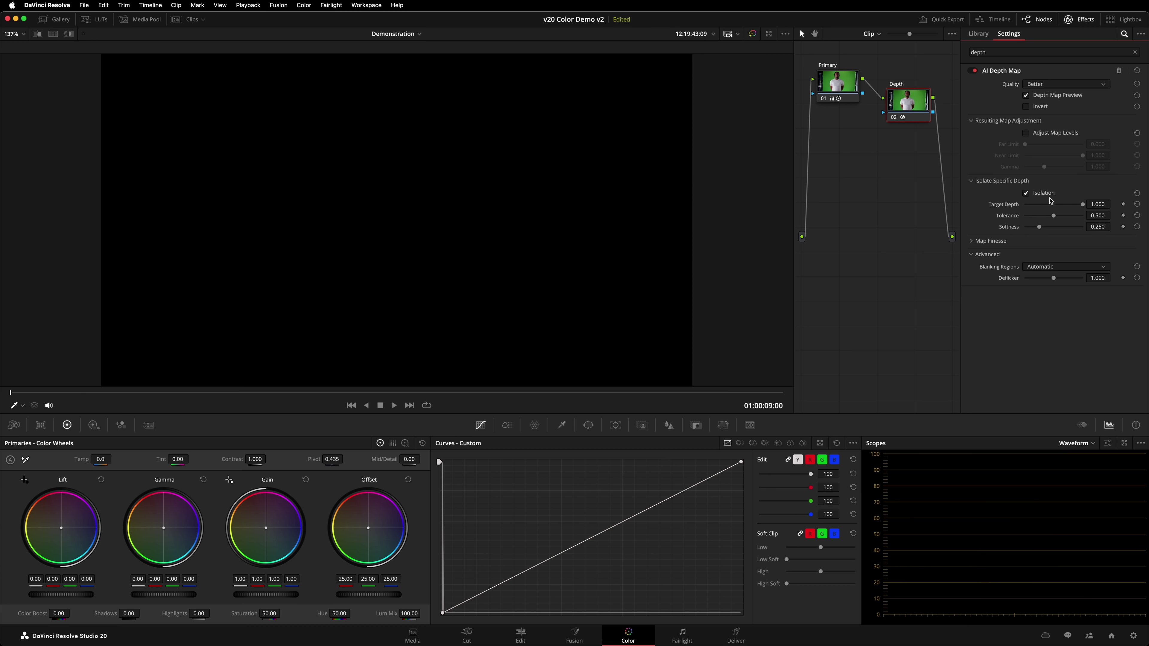
{"action": "left_click_drag", "start_coordinate": [1083, 208], "coordinate": [1060, 212]}
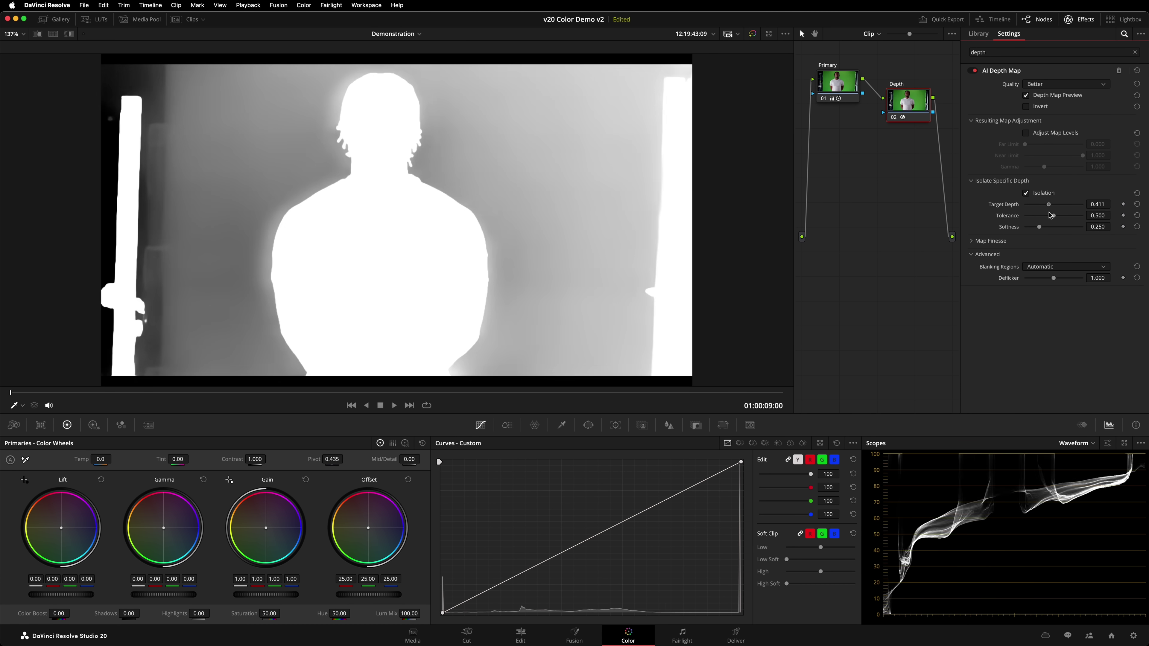
{"action": "mouse_move", "coordinate": [1050, 216]}
{"action": "left_mouse_down"}
{"action": "mouse_move", "coordinate": [1025, 219]}
{"action": "mouse_move", "coordinate": [1060, 213]}
{"action": "left_mouse_up"}
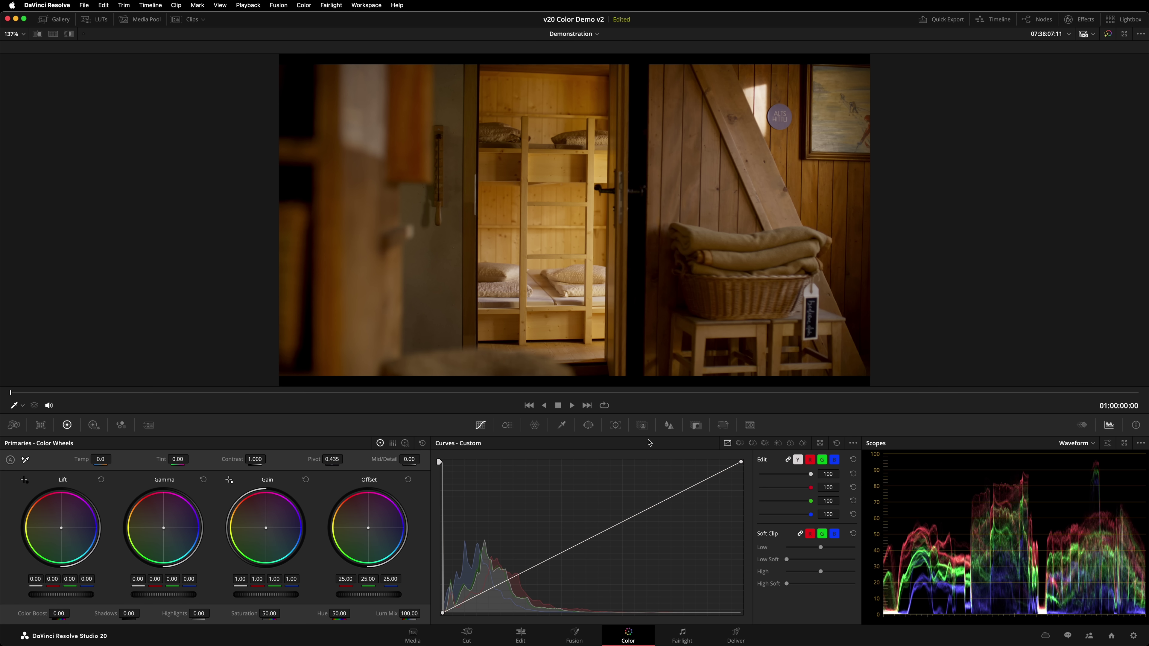
{"action": "left_click", "coordinate": [643, 426]}
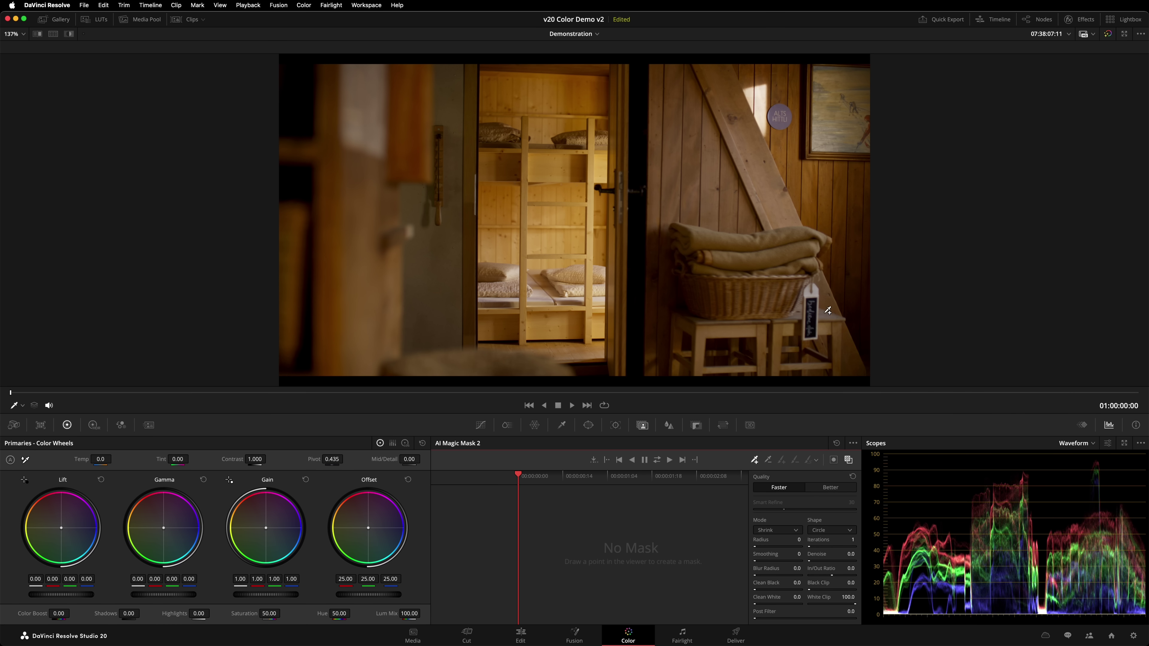
Step: Add the diagonal beam, lower beam and wall panel to the mask, then subtract the right-hand wall
{"action": "left_click", "coordinate": [771, 183]}
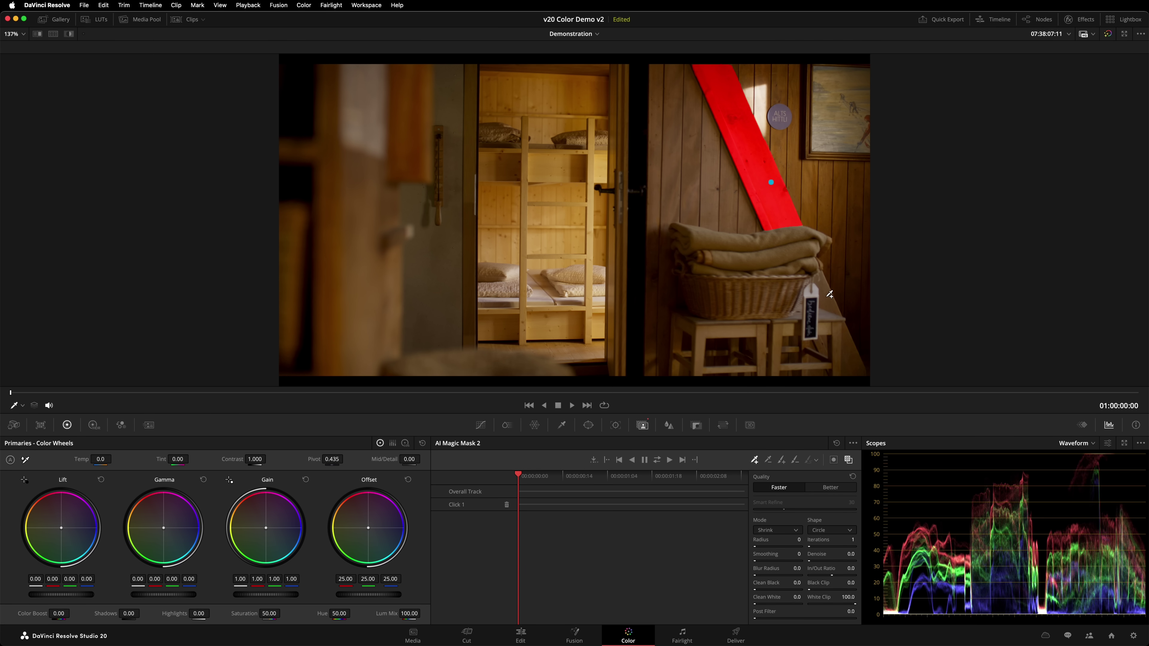
{"action": "left_click", "coordinate": [826, 301]}
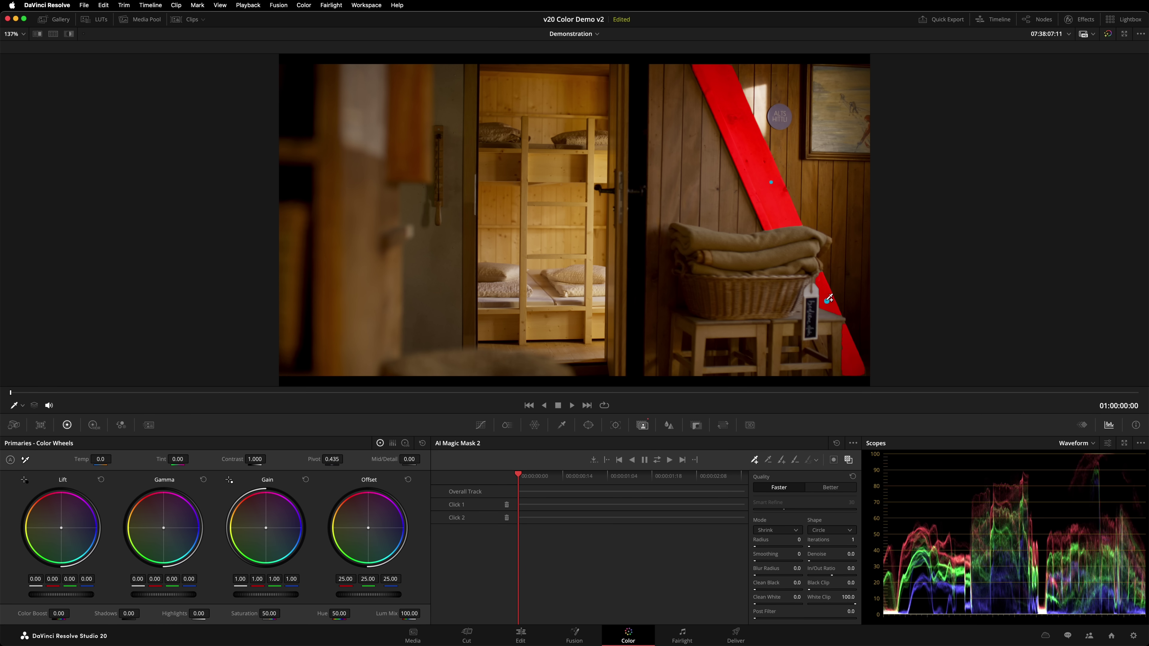
{"action": "left_click", "coordinate": [710, 209]}
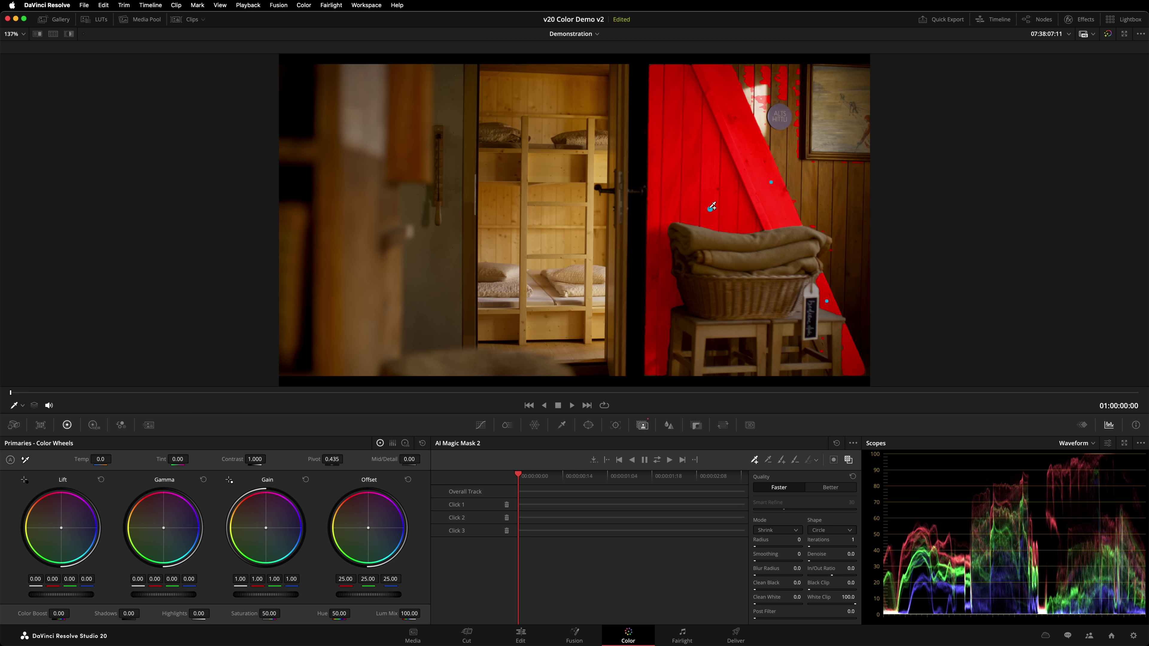
{"action": "left_click", "coordinate": [668, 325]}
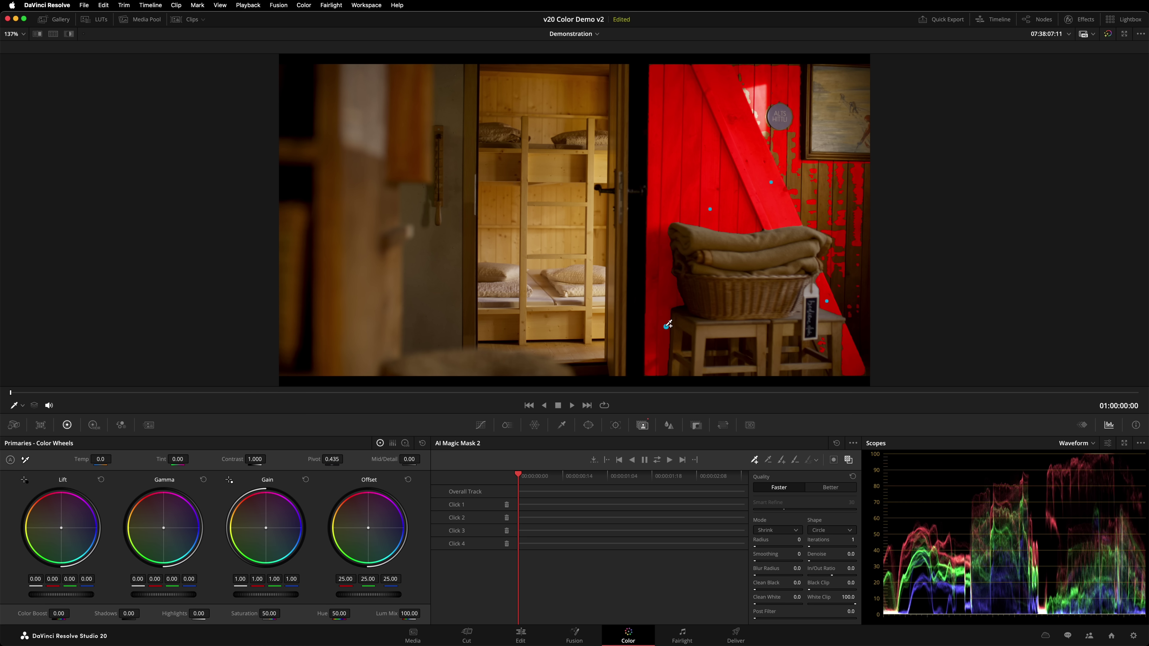
{"action": "left_click", "coordinate": [782, 88]}
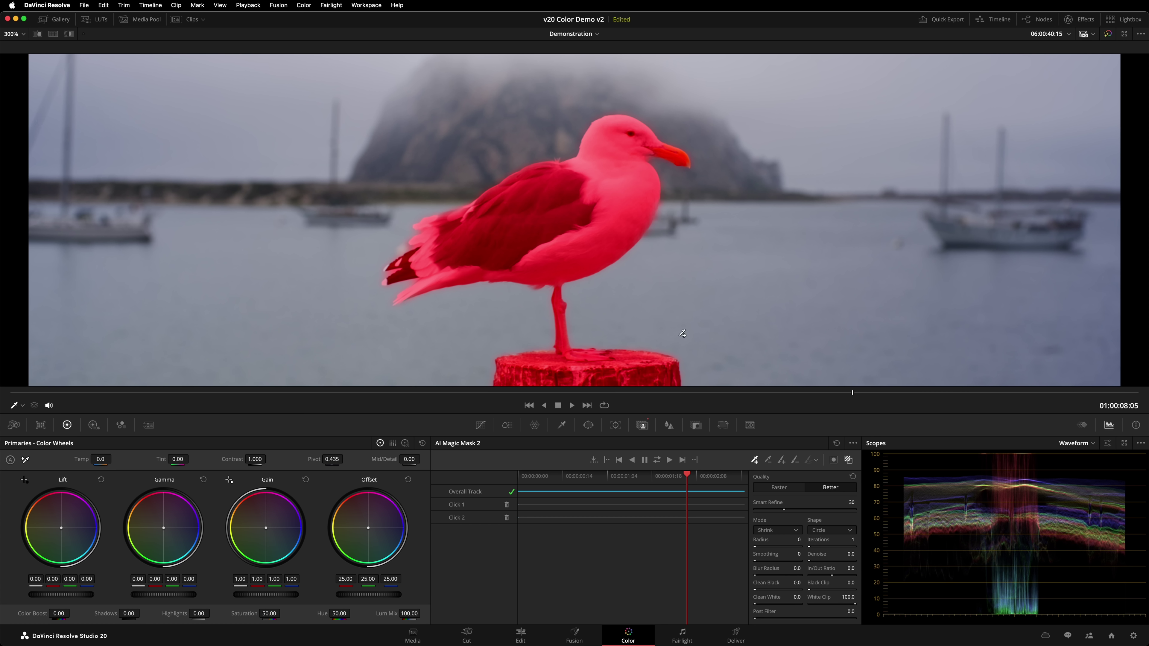
Step: Switch between two different stroke modes in the AI Magic Mask toolbar
{"action": "left_click", "coordinate": [781, 460]}
{"action": "left_click", "coordinate": [795, 460]}
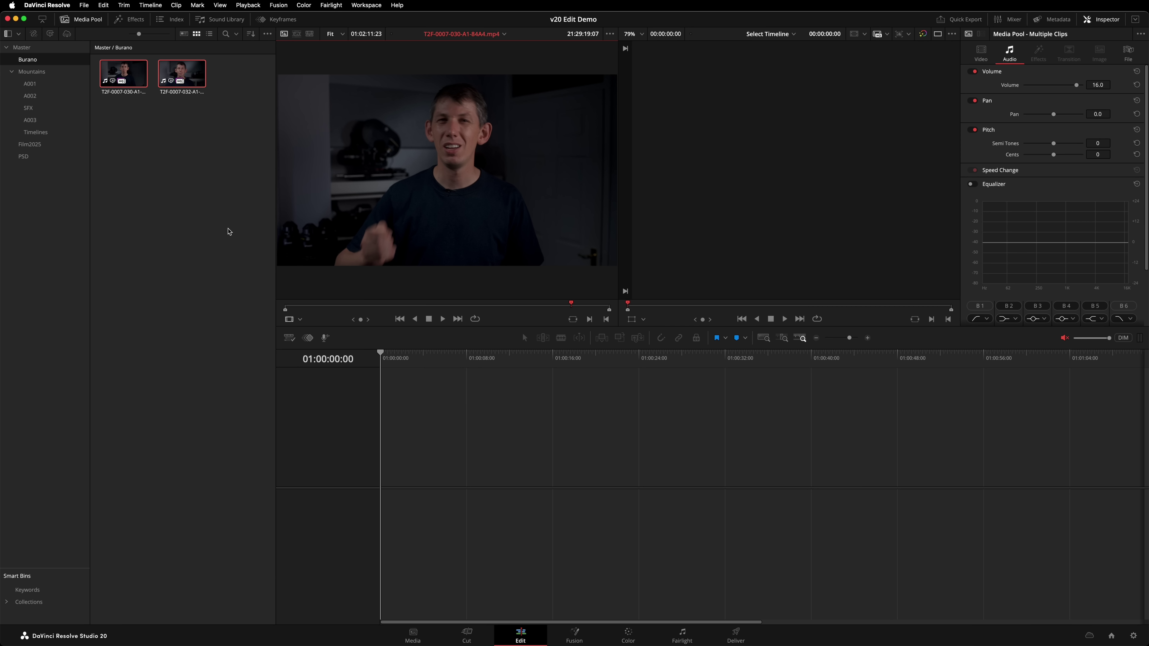
Step: Build a new timeline from the selected clips with IntelliScript, using the FX9 Vs Burano script
{"action": "right_click", "coordinate": [124, 70]}
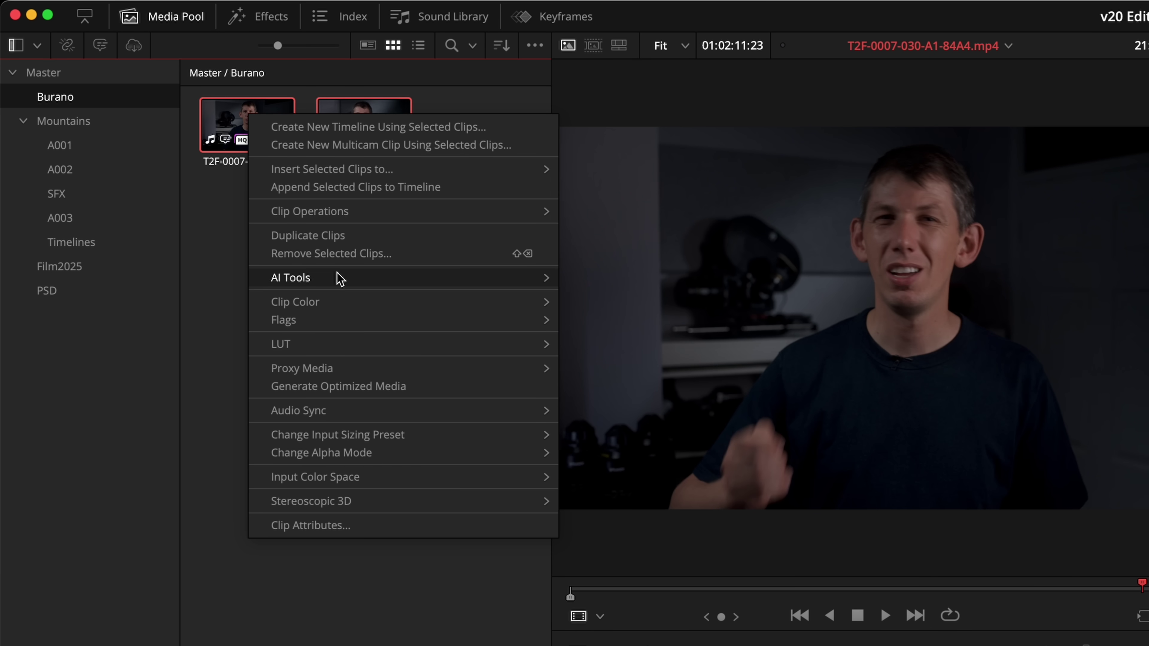
{"action": "mouse_move", "coordinate": [336, 275]}
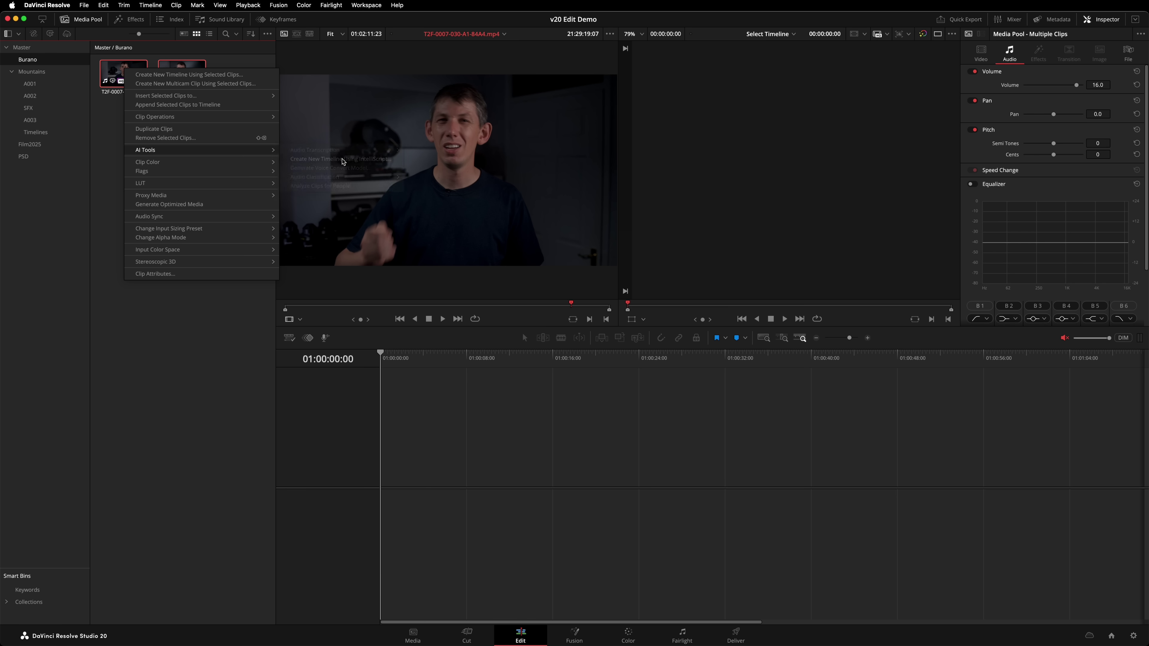
{"action": "left_click", "coordinate": [684, 297]}
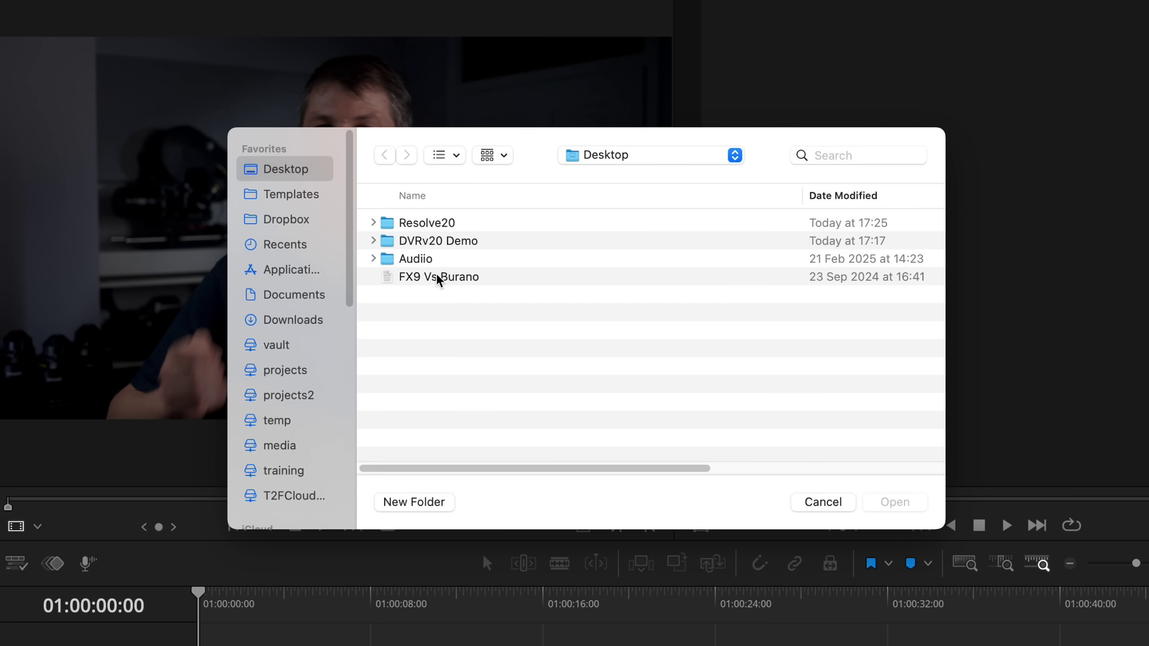
{"action": "left_click", "coordinate": [500, 195]}
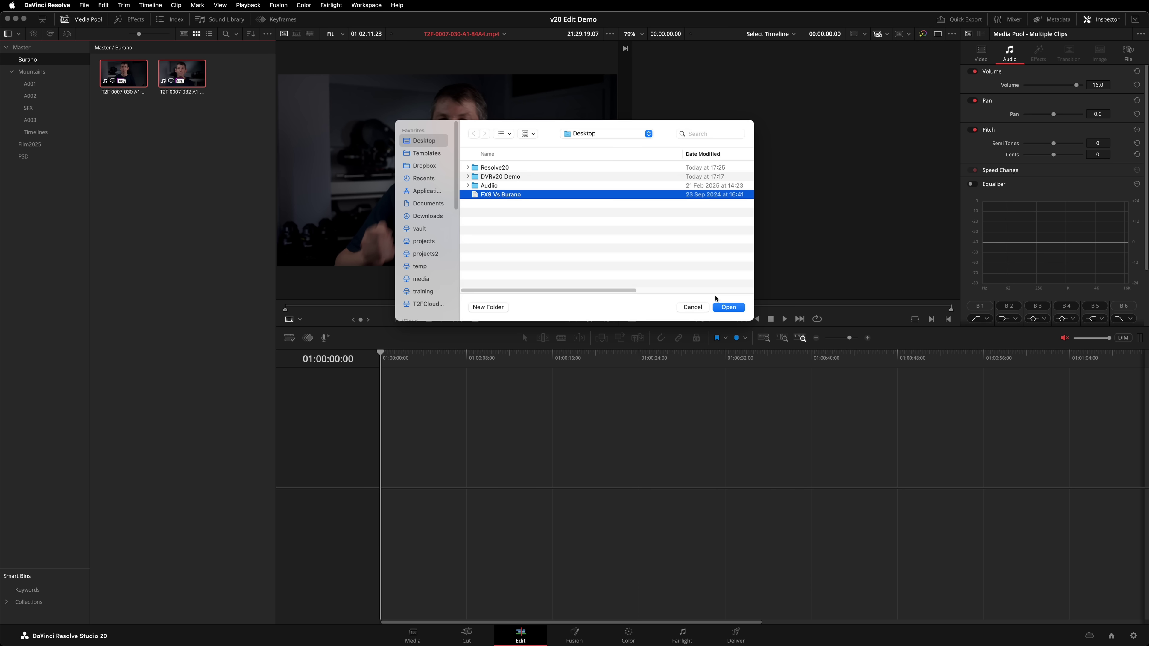
{"action": "left_click", "coordinate": [727, 307]}
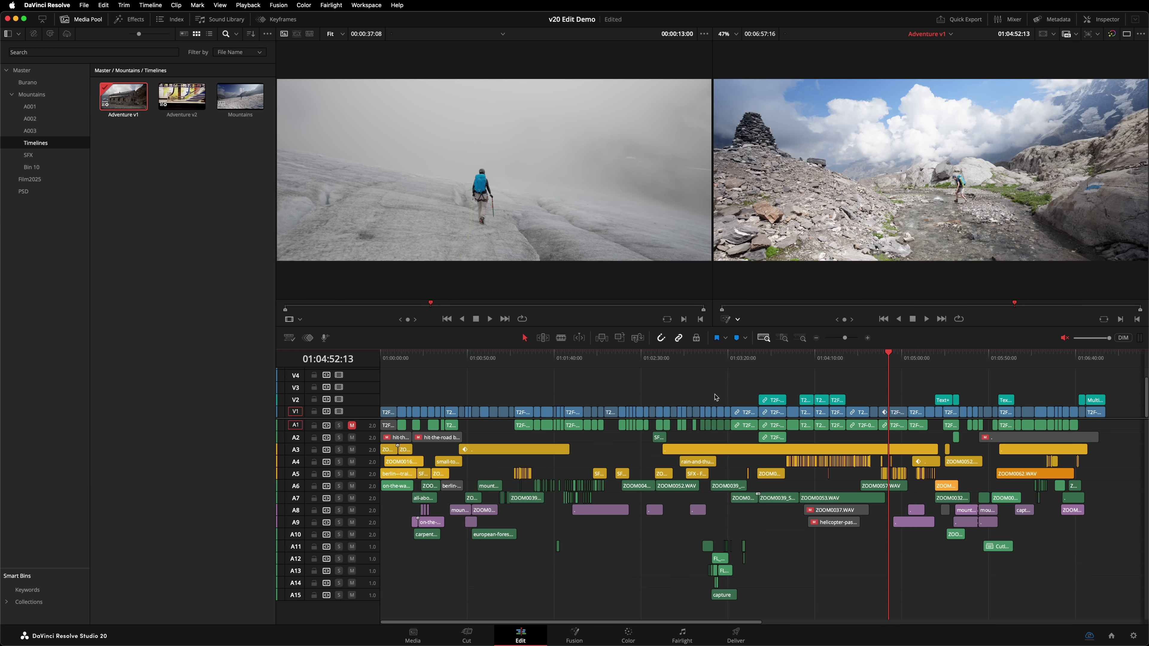
Step: Open the Mountains timeline in the source viewer below Adventure v1 and scrub back to the snowy peak shot
{"action": "left_click", "coordinate": [239, 96]}
{"action": "right_click", "coordinate": [226, 92]}
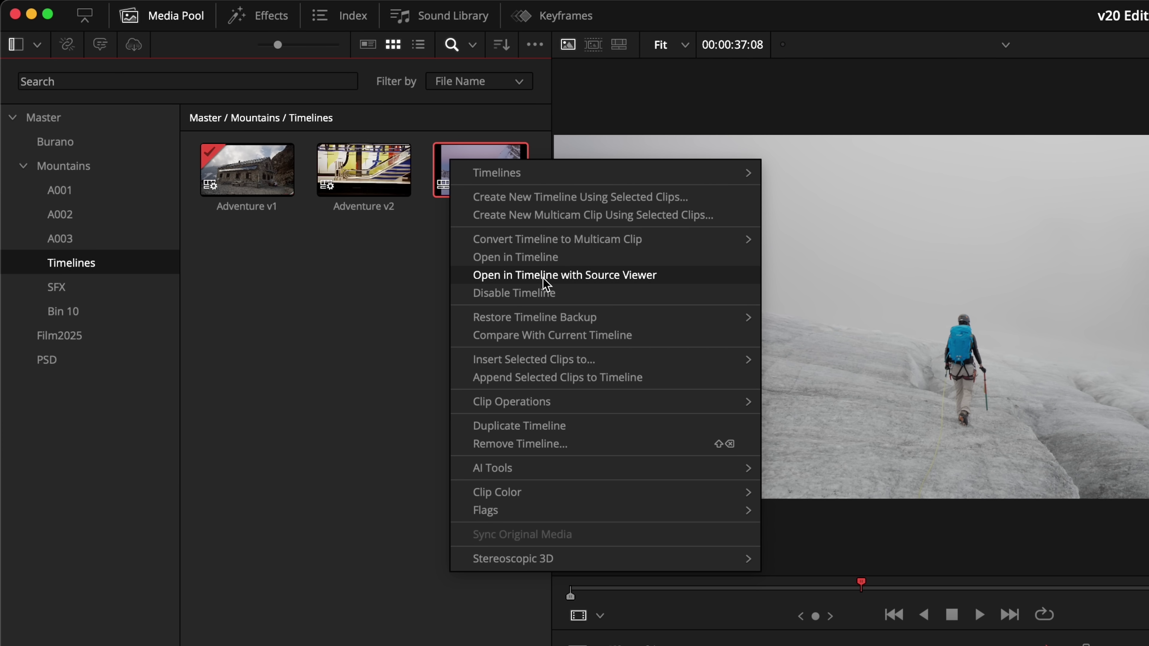
{"action": "left_click", "coordinate": [543, 275]}
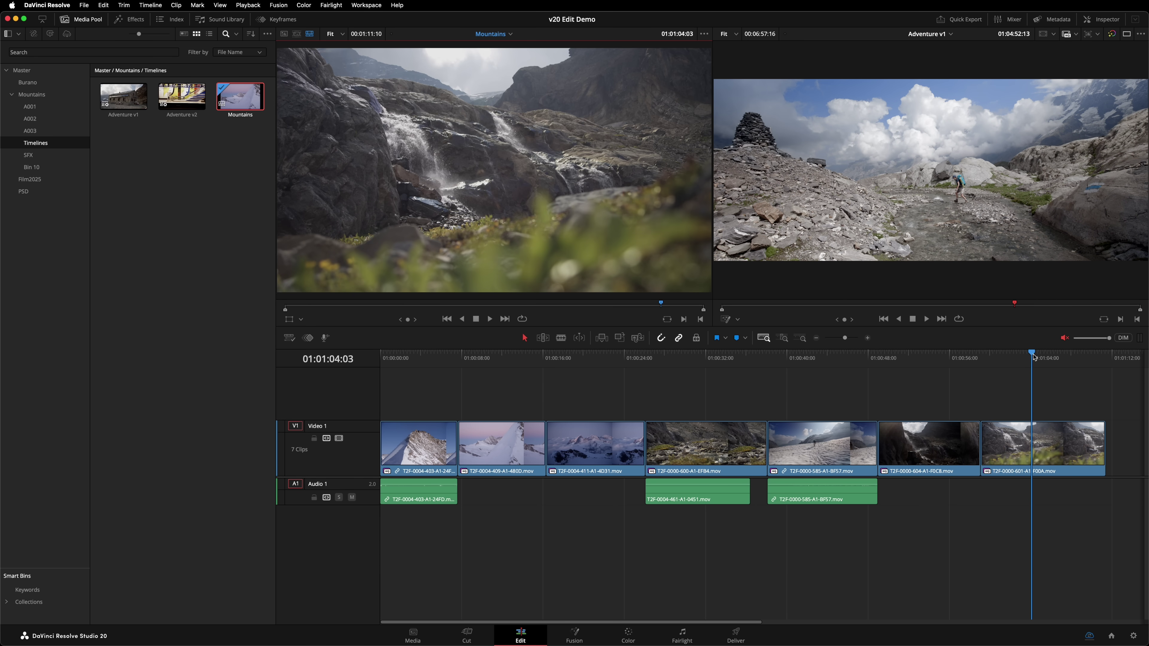
{"action": "left_click_drag", "start_coordinate": [1033, 357], "coordinate": [438, 366]}
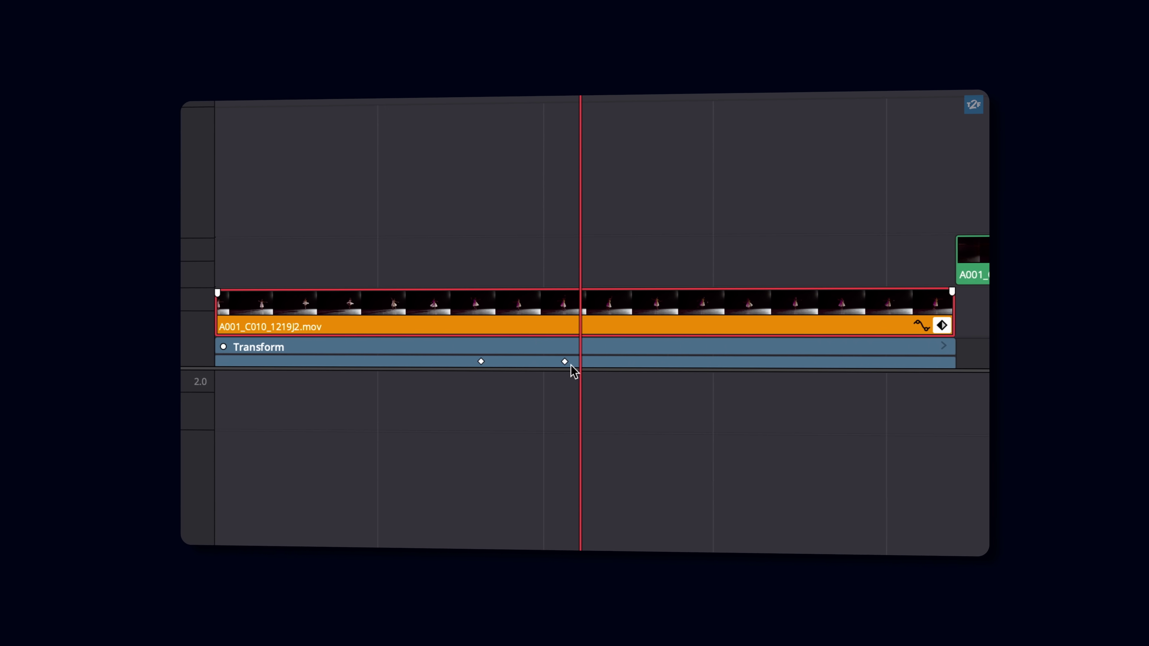
Step: Drag the second Transform keyframe on A001_C010_1219J2.mov to the left
{"action": "left_click_drag", "start_coordinate": [565, 361], "coordinate": [529, 361]}
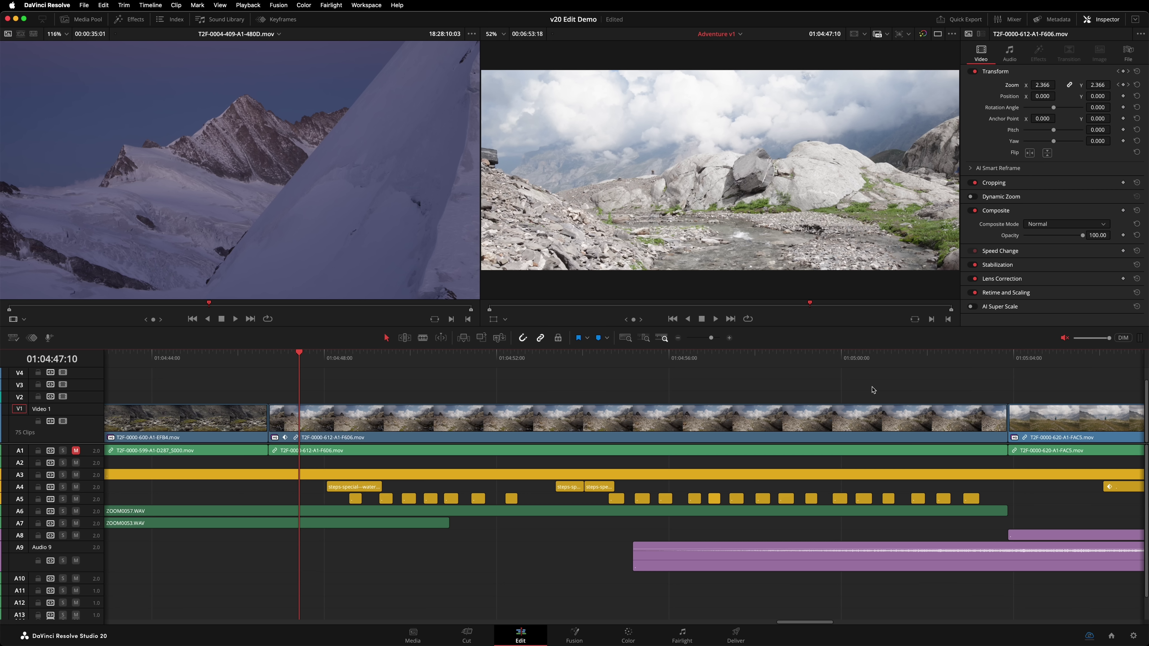
Step: Open the Keyframes editor and list only keyframed parameters: Transform, Zoom X and Zoom Y
{"action": "left_click", "coordinate": [873, 390]}
{"action": "left_click", "coordinate": [542, 19]}
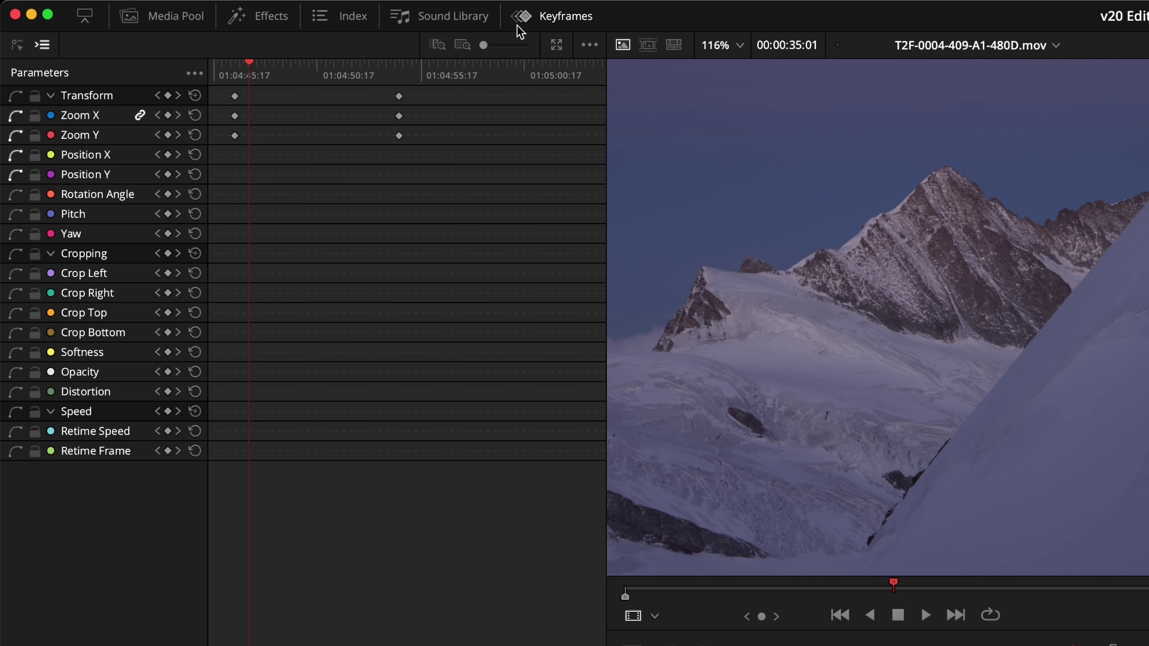
{"action": "left_click", "coordinate": [194, 73]}
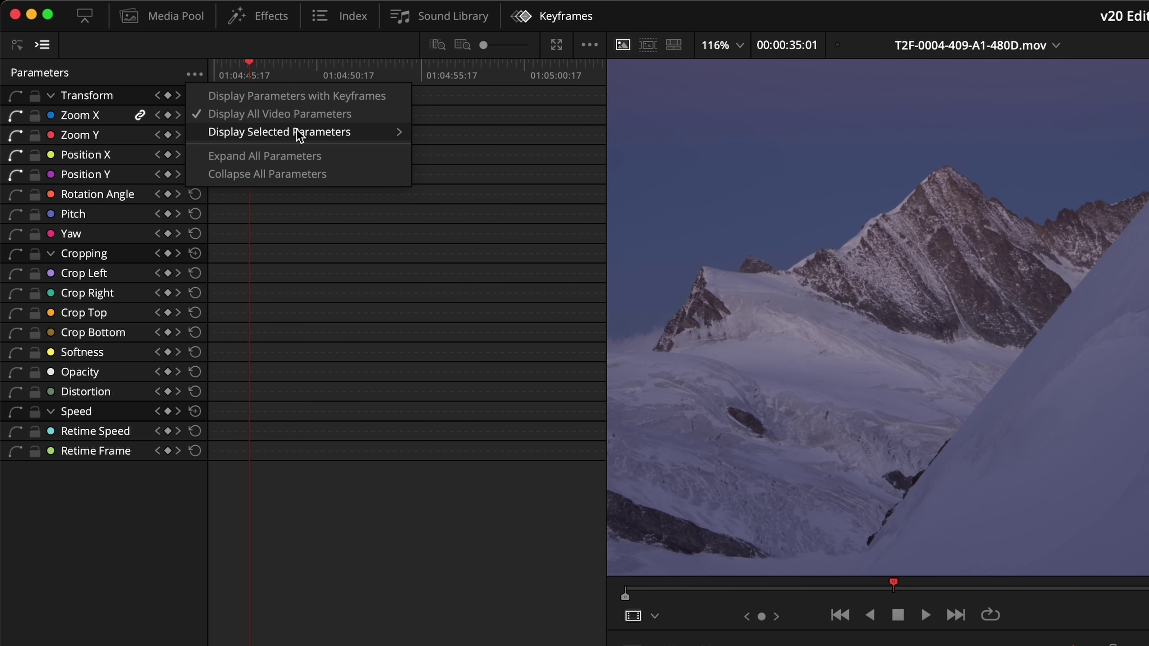
{"action": "mouse_move", "coordinate": [449, 142]}
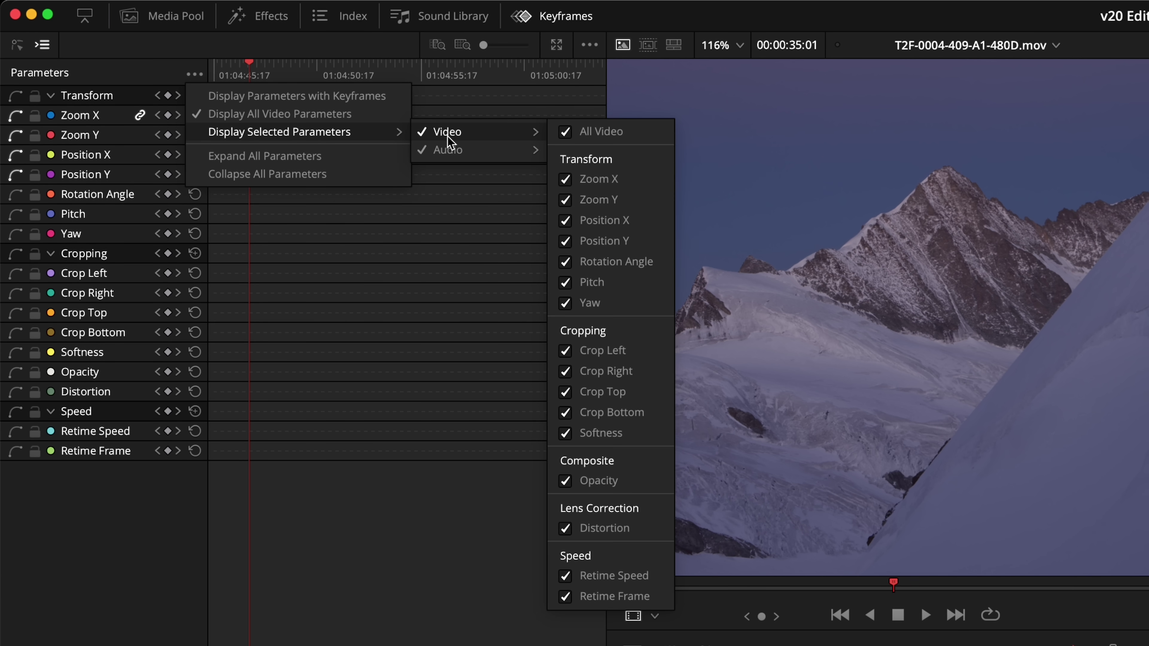
{"action": "left_click", "coordinate": [365, 103]}
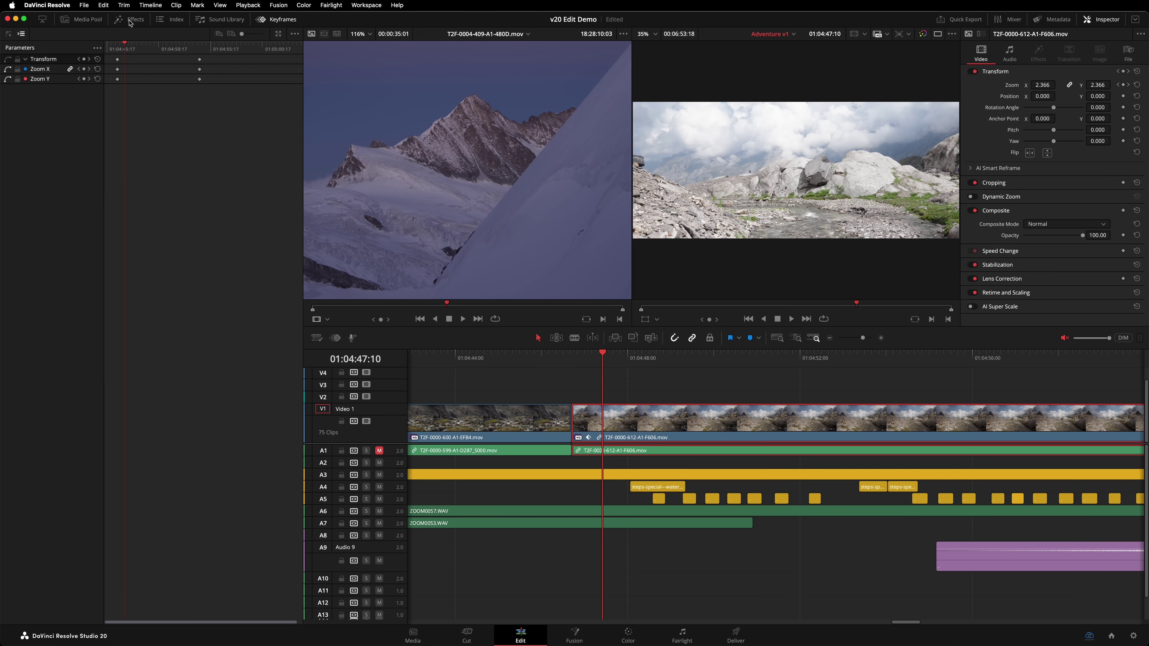
Step: Apply the Open FX Lens Blur to T2F-0000-612-A1-F606.mov and keyframe its Blur Size, starting at 4.00
{"action": "left_click", "coordinate": [130, 20]}
{"action": "left_click", "coordinate": [22, 419]}
{"action": "left_click", "coordinate": [270, 333]}
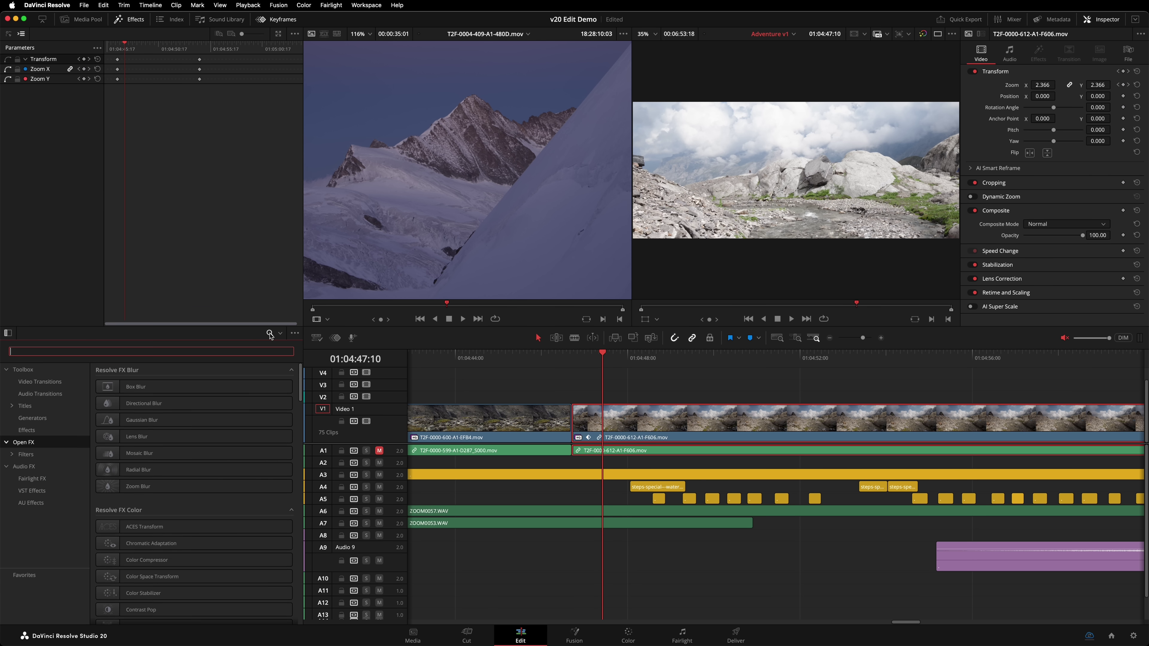
{"action": "type", "text": "lens"}
{"action": "left_click_drag", "start_coordinate": [389, 393], "coordinate": [617, 435]}
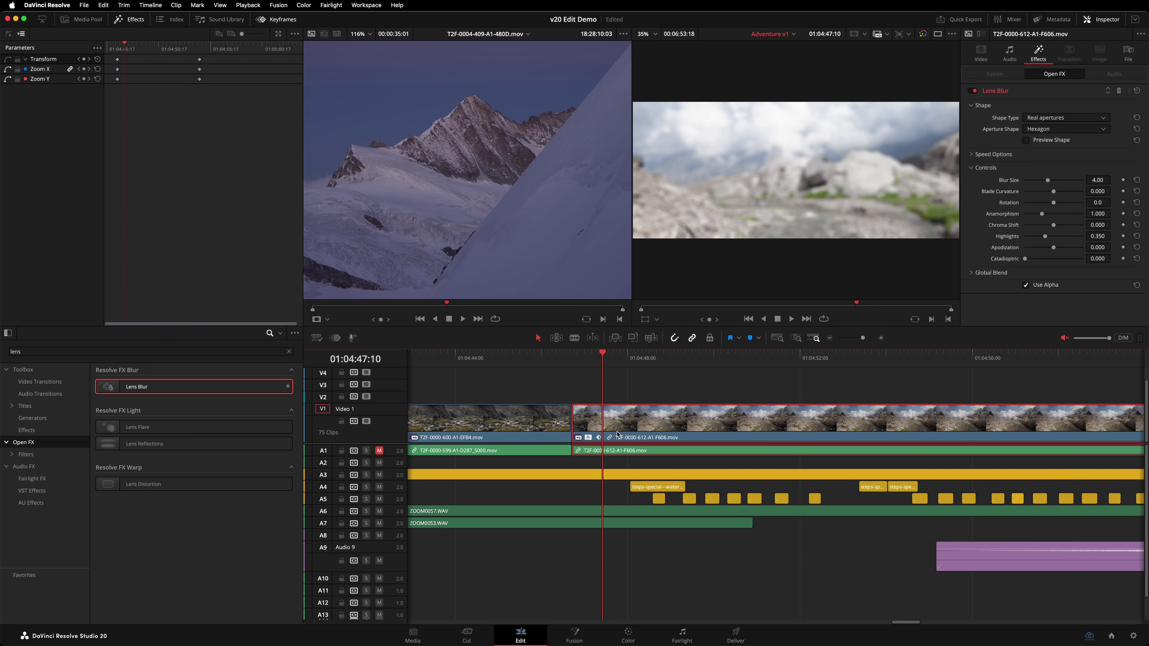
{"action": "left_click", "coordinate": [137, 21]}
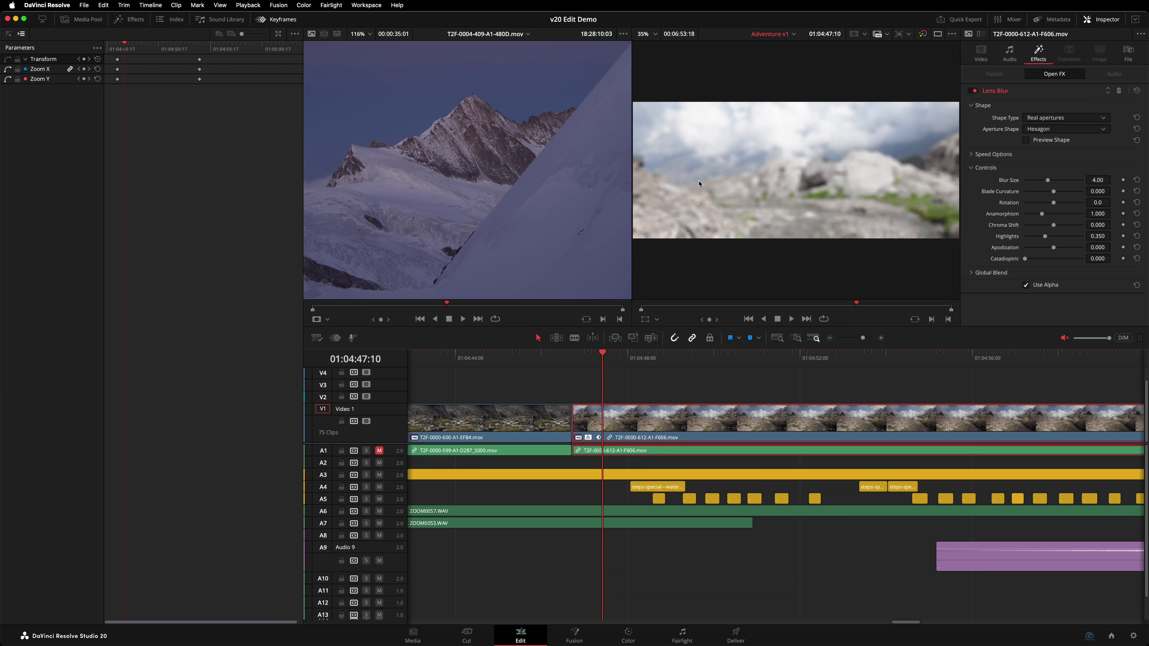
{"action": "left_click", "coordinate": [1123, 180]}
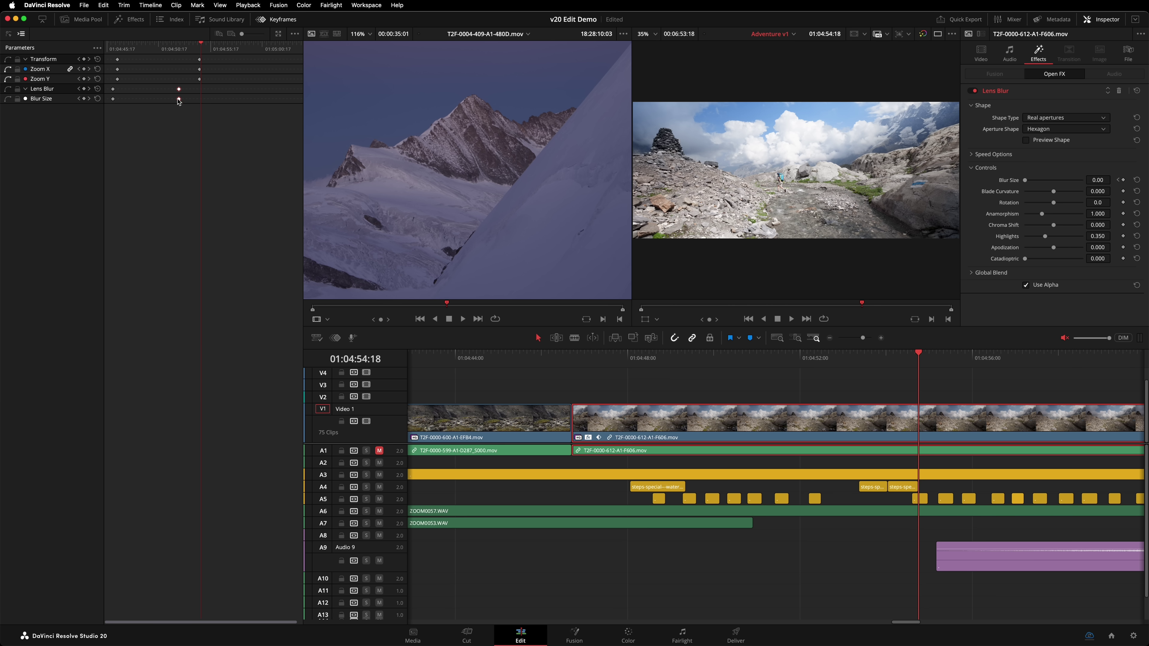
Step: In curve view, reposition the 4.000 Blur Size keyframe and give the selected keyframes Bezier easing
{"action": "left_click", "coordinate": [9, 35]}
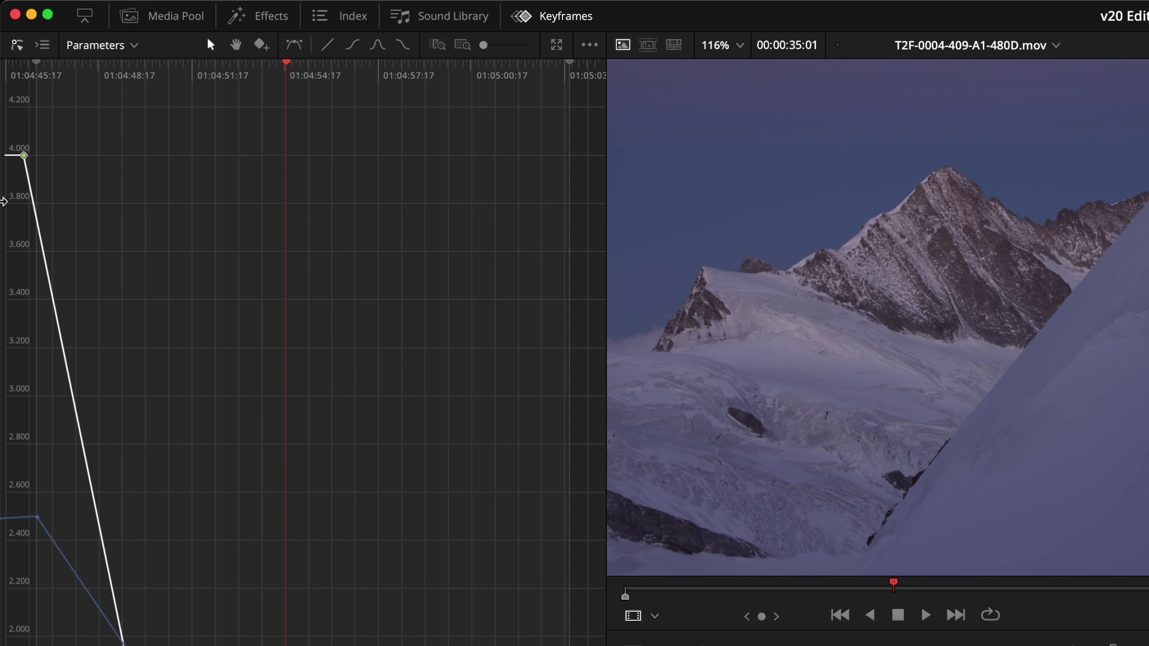
{"action": "left_click_drag", "start_coordinate": [24, 159], "coordinate": [15, 315]}
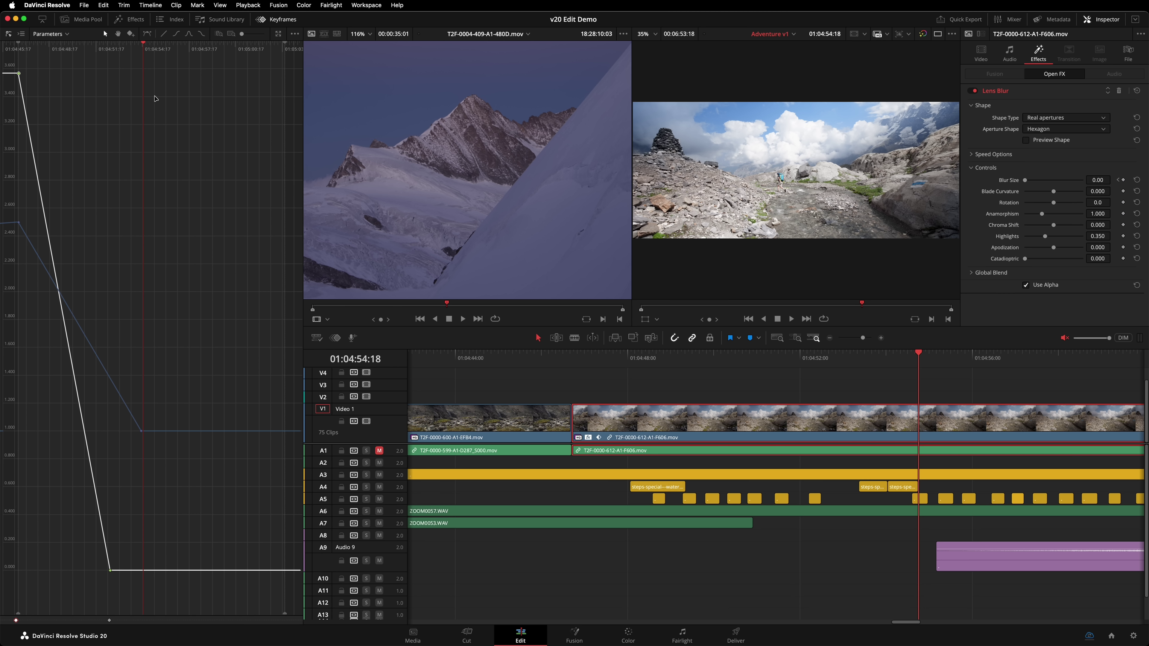
{"action": "left_click_drag", "start_coordinate": [179, 66], "coordinate": [11, 602]}
{"action": "left_click", "coordinate": [188, 34]}
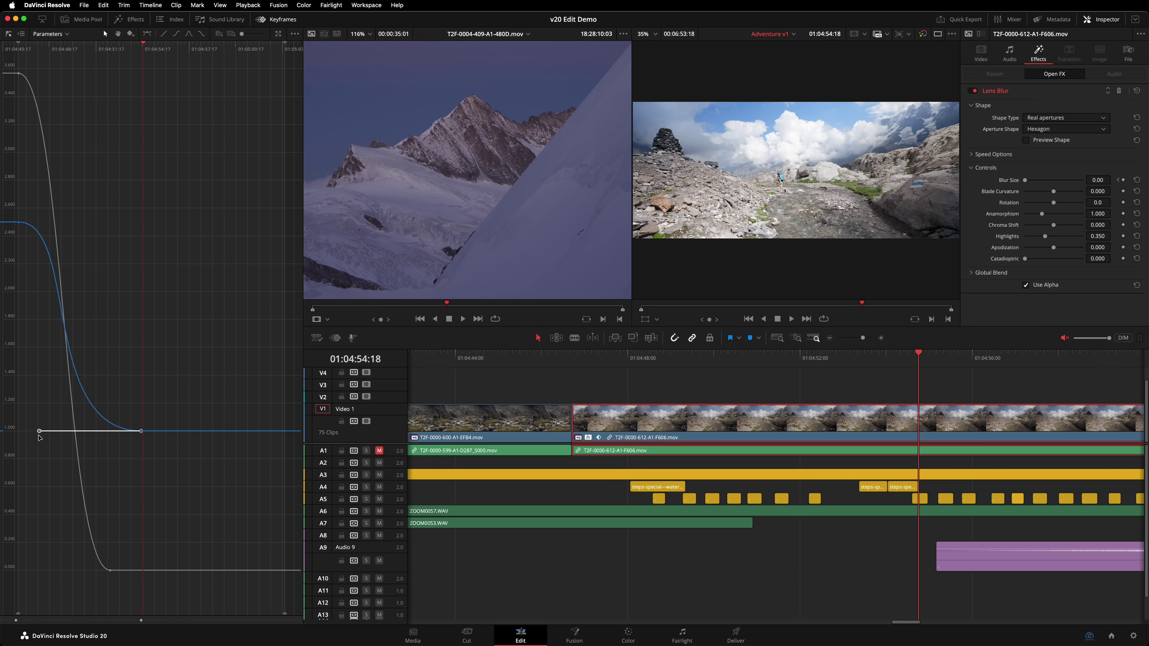
Step: Show the clip's keyframe lanes below the timeline and enlarge them to reveal the Lens Blur and Blur Size rows
{"action": "left_click", "coordinate": [336, 338]}
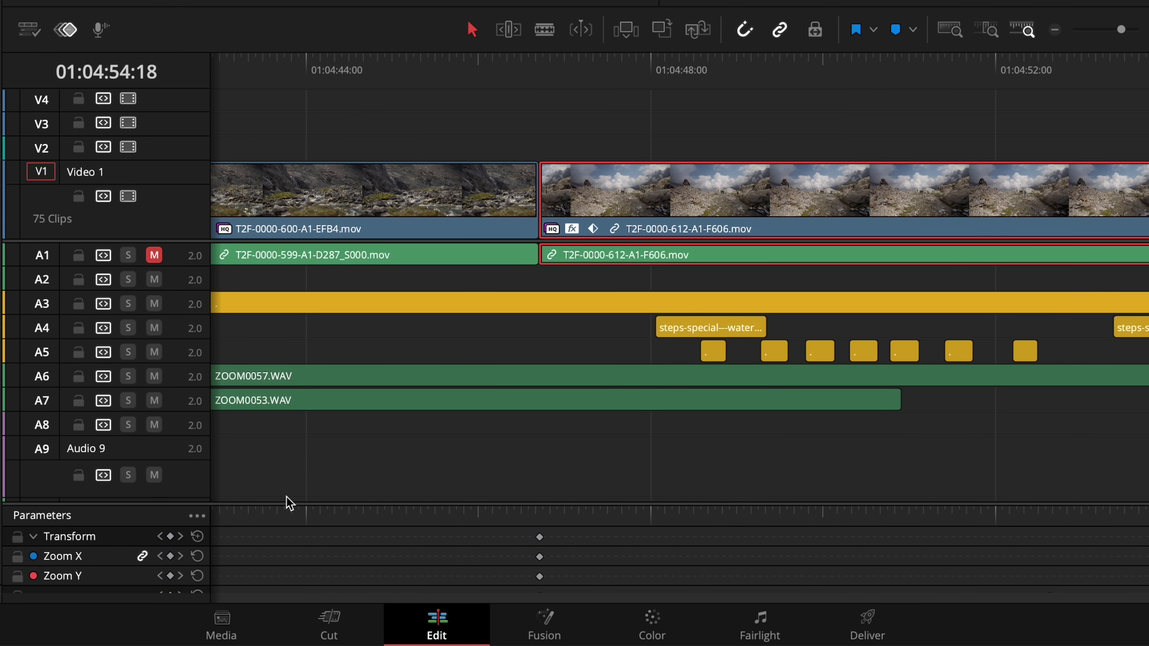
{"action": "left_click_drag", "start_coordinate": [286, 502], "coordinate": [293, 380]}
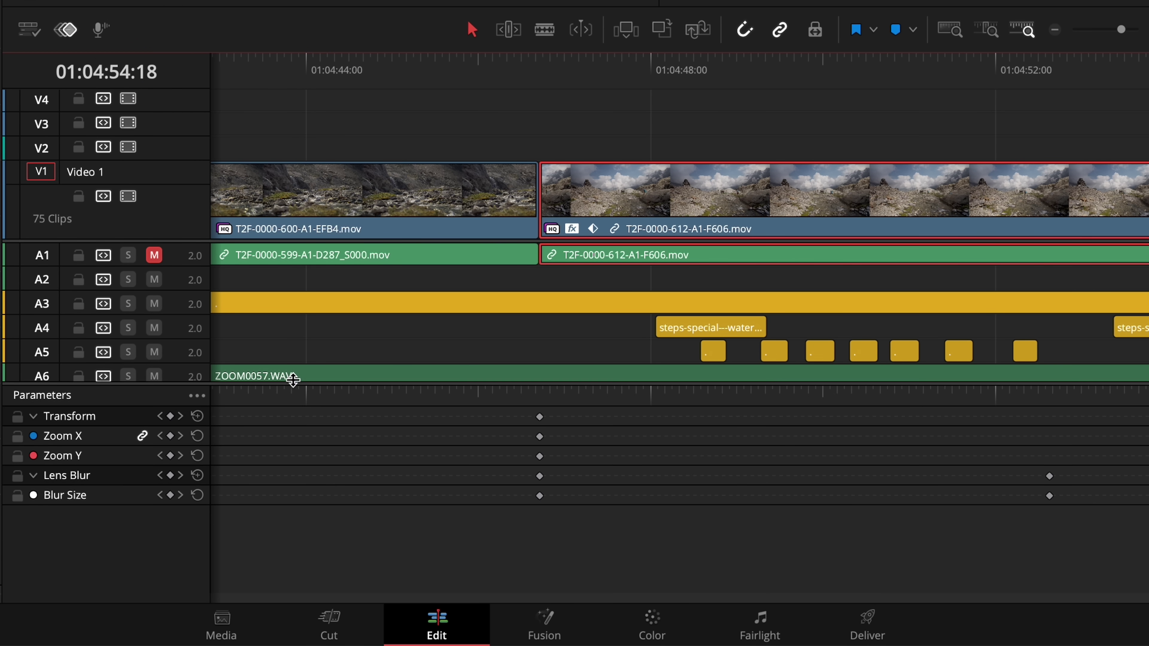